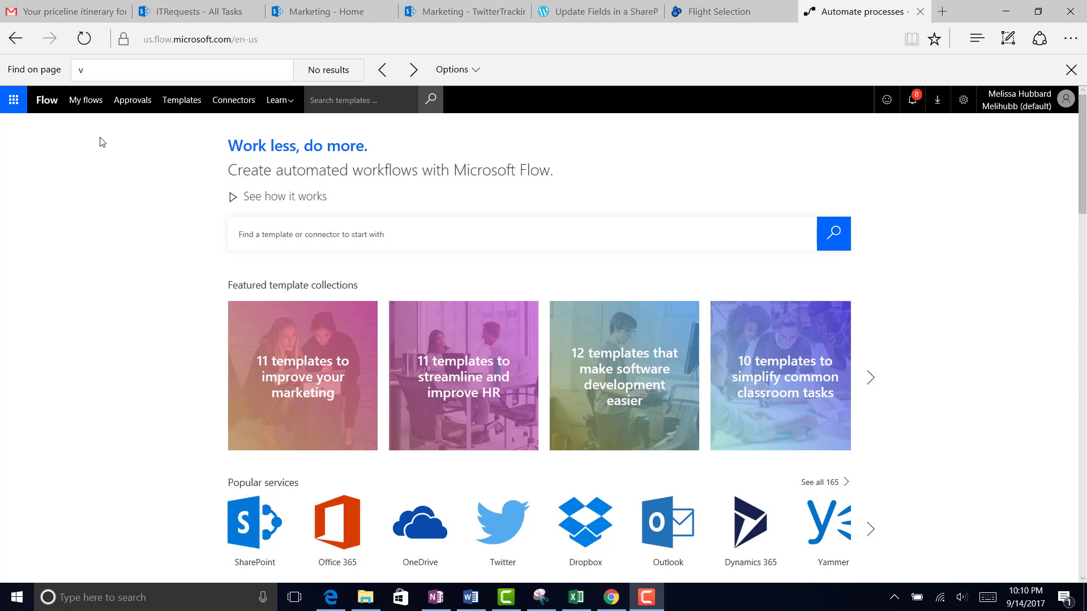
Create a flow from blank that starts with the Schedule - Recurrence trigger.
left_click(88, 101)
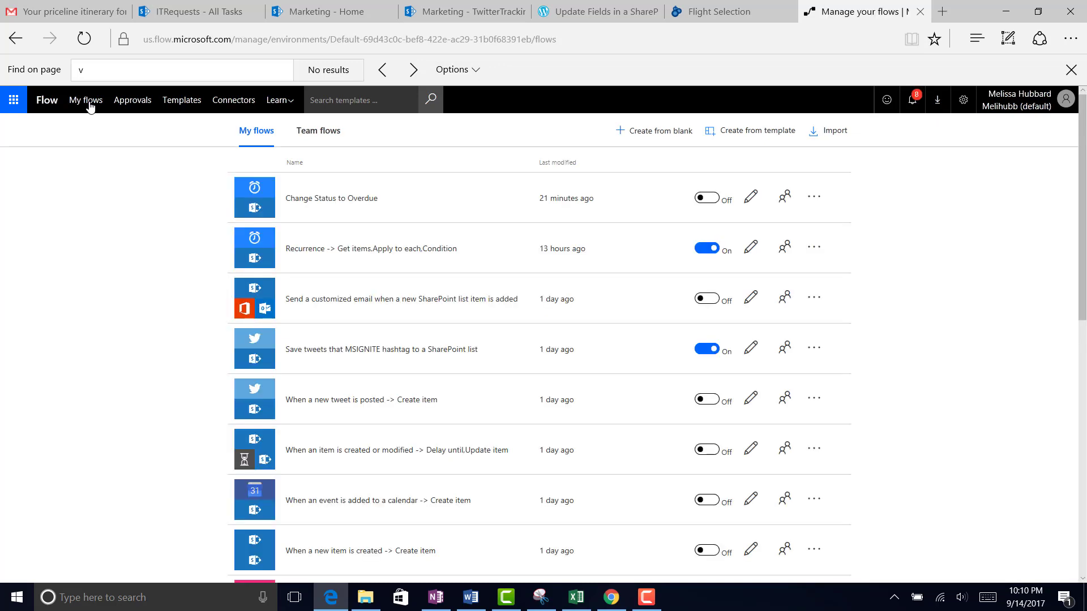
left_click(672, 134)
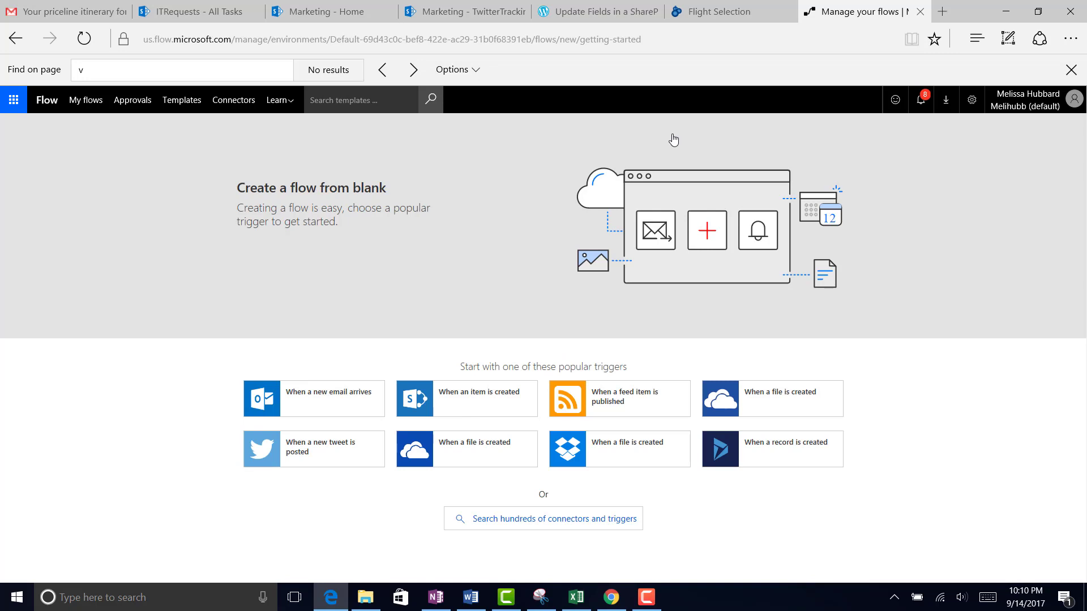
left_click(540, 518)
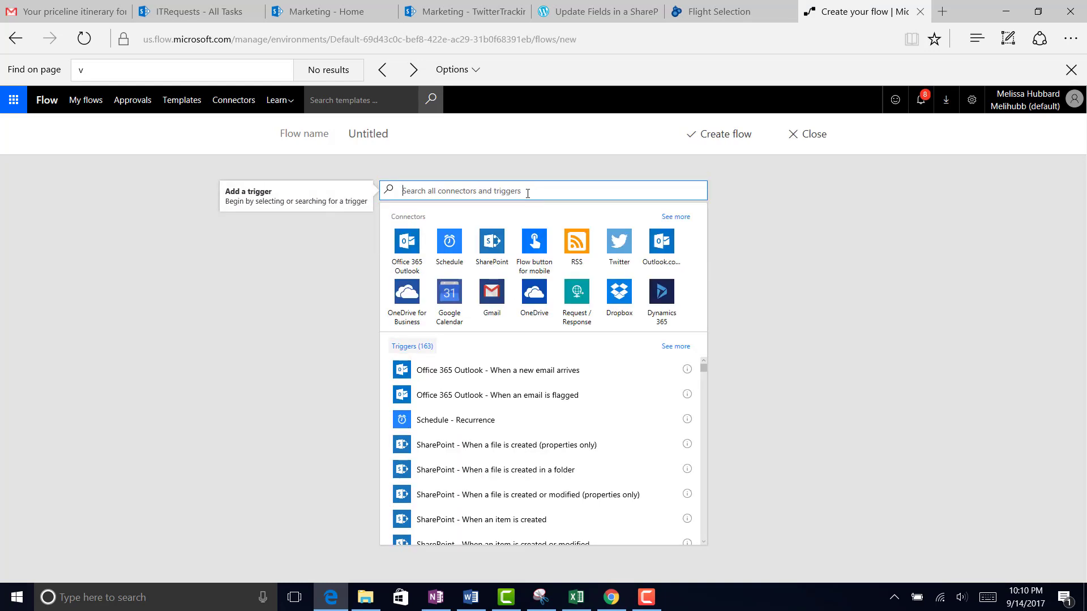
type("recurrence")
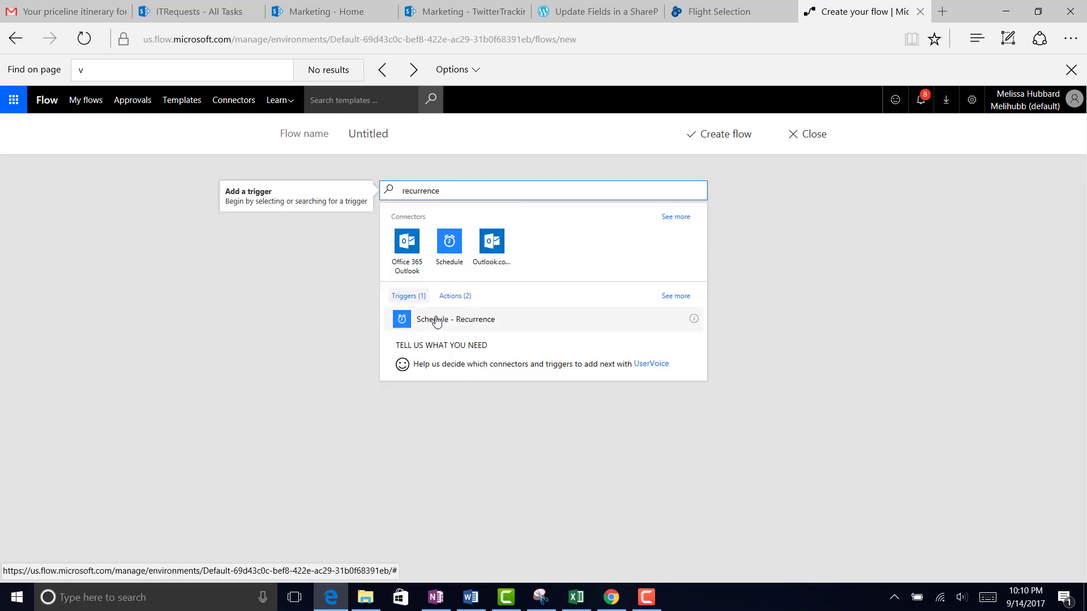
left_click(437, 321)
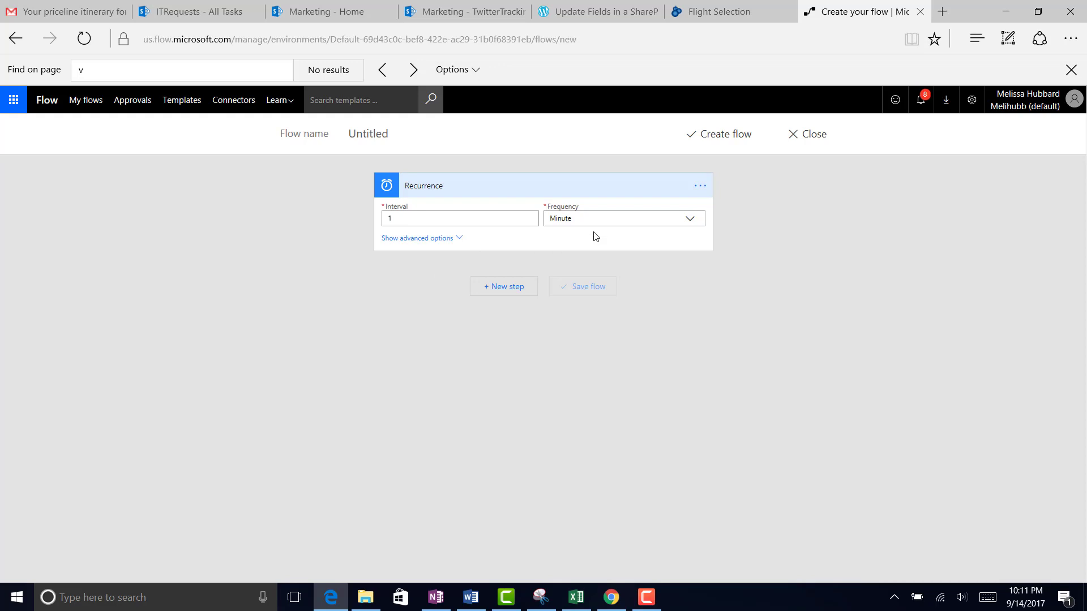
left_click(641, 213)
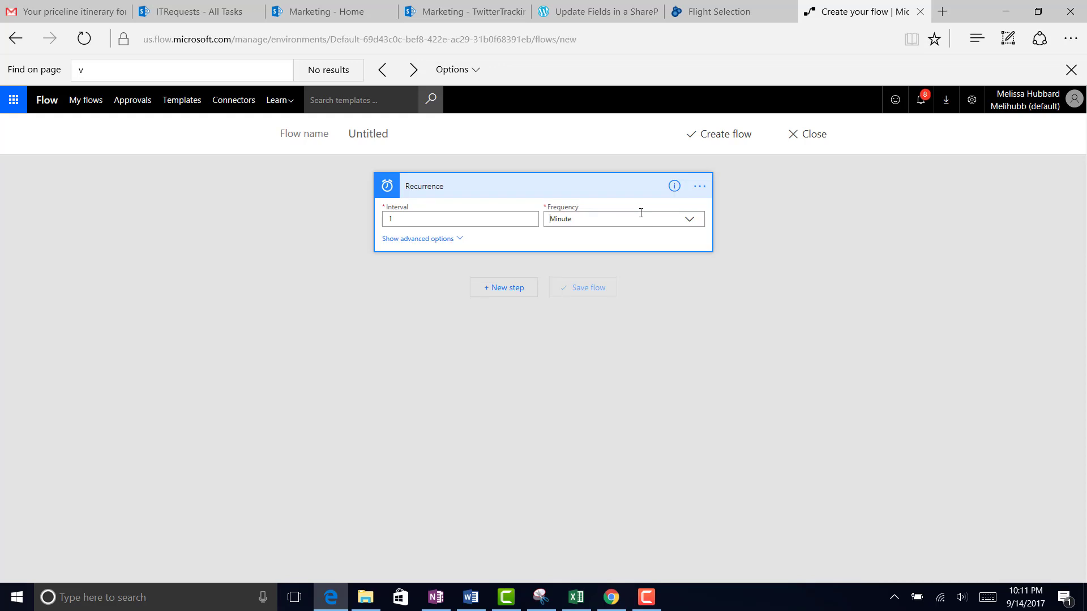
left_click(692, 222)
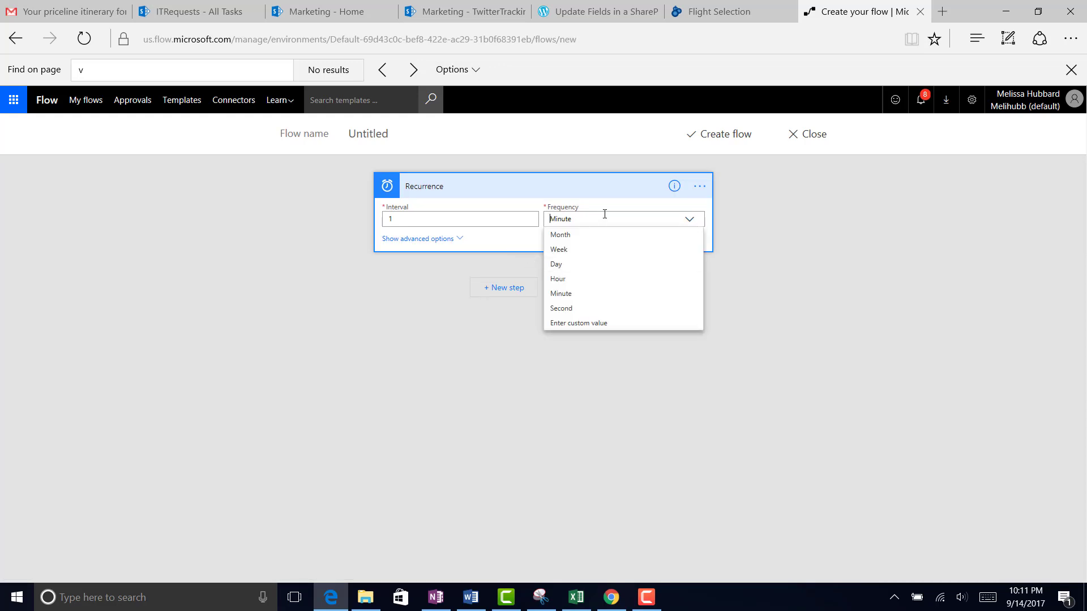
left_click(691, 222)
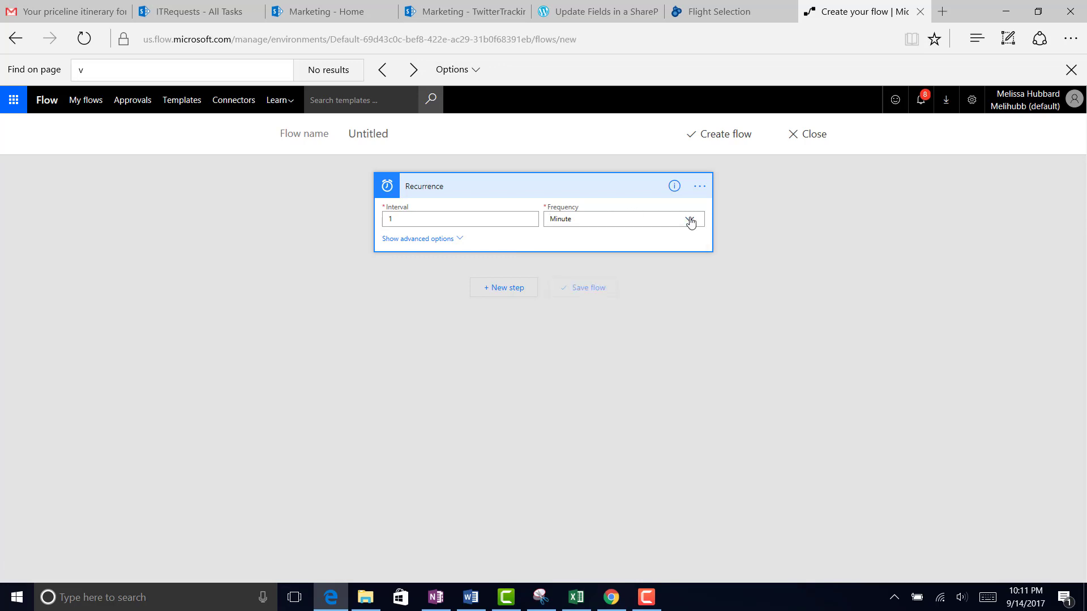
Add a SharePoint Get items action after the Recurrence trigger and switch it to the melihubbs.onmicrosoft.com connection.
left_click(512, 299)
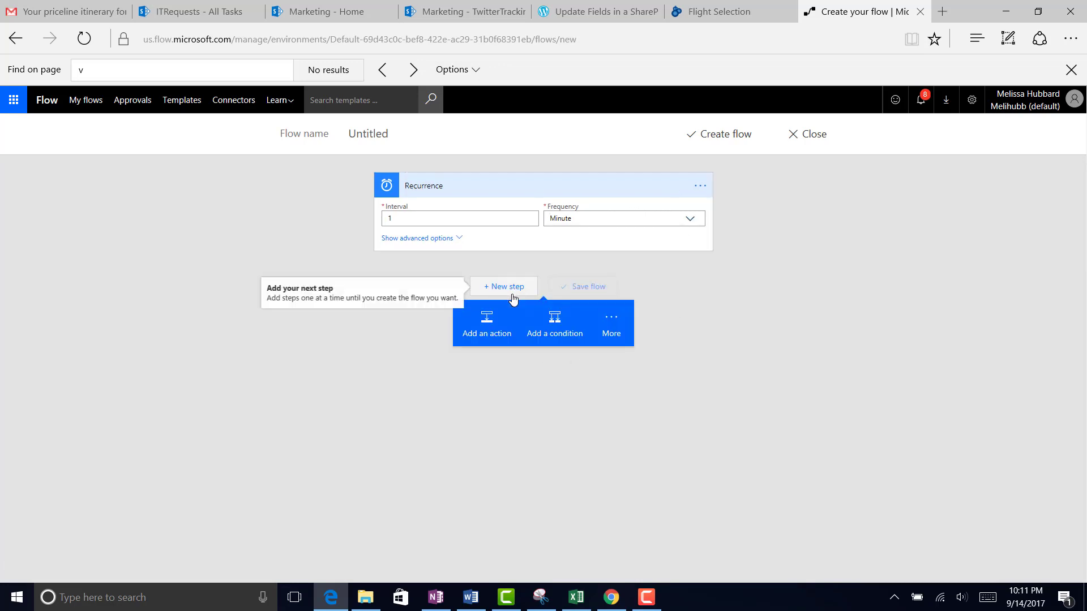
left_click(487, 328)
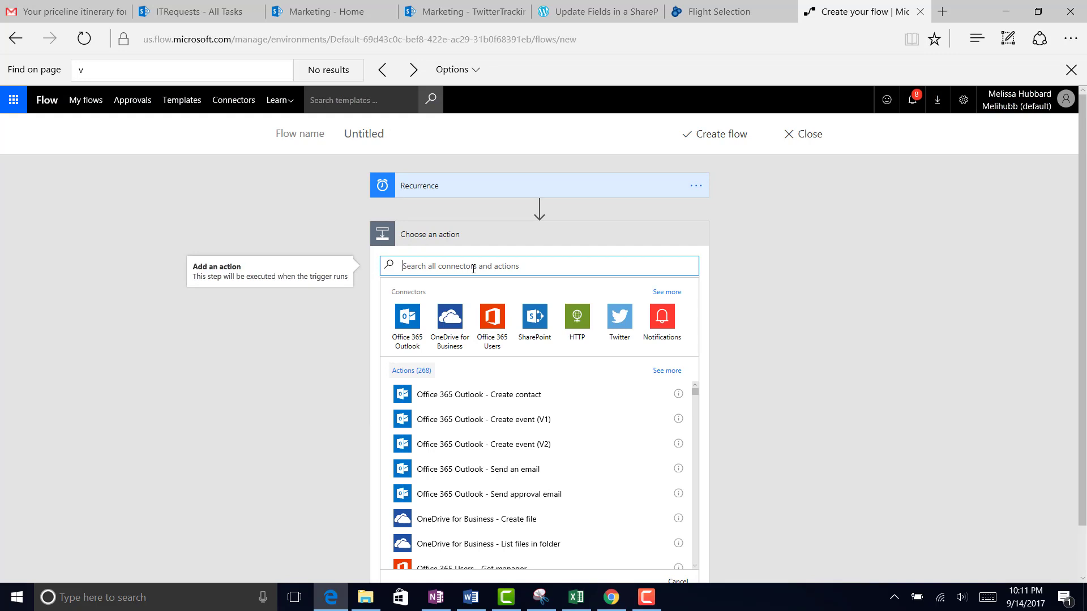
type("sharepoint")
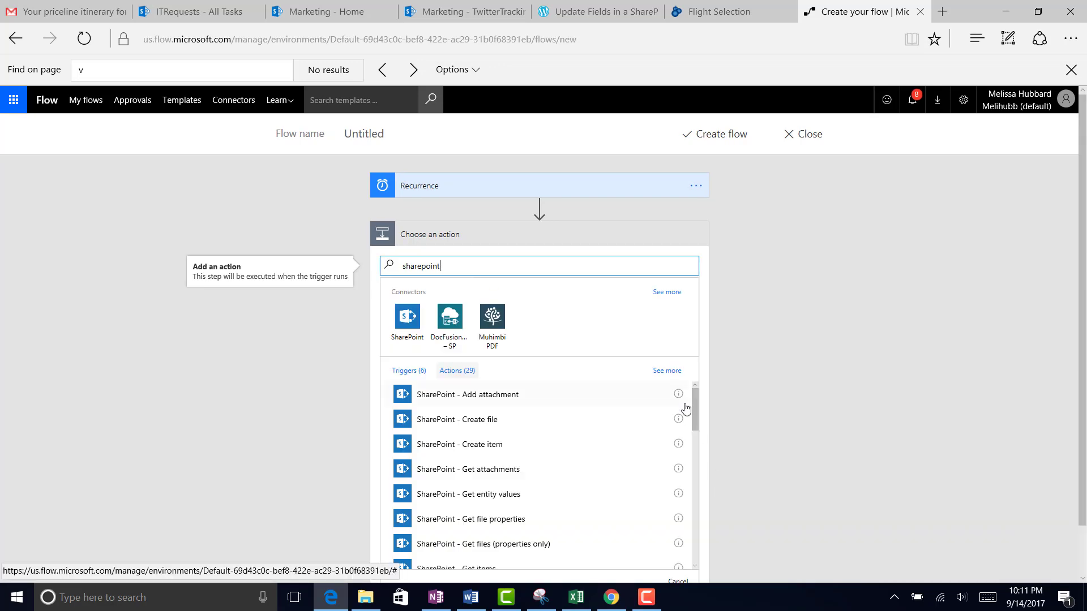
left_click_drag(696, 422, 696, 442)
left_click(489, 478)
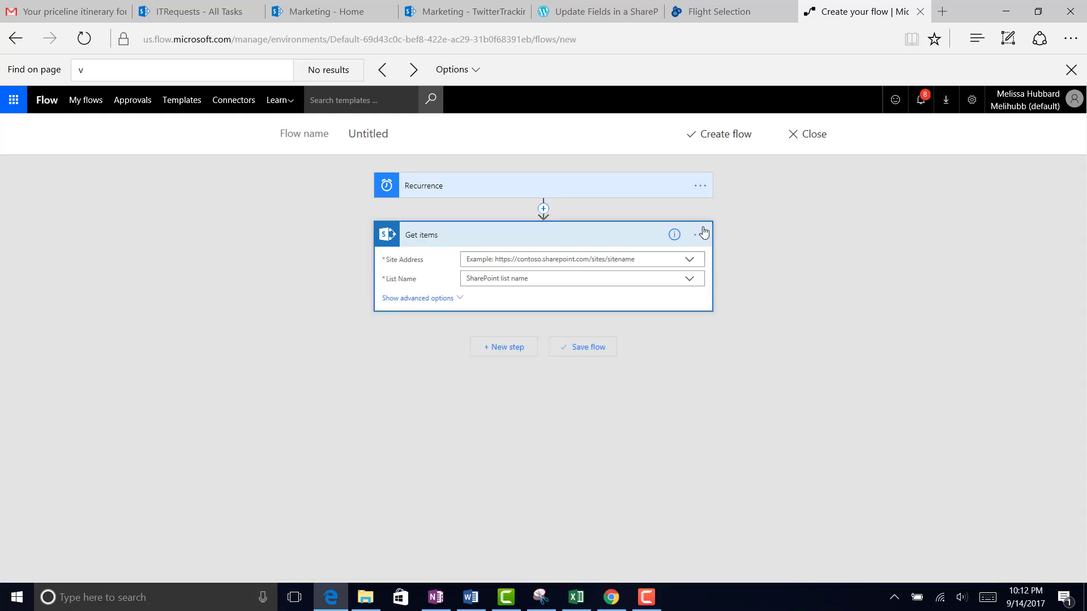
left_click(700, 235)
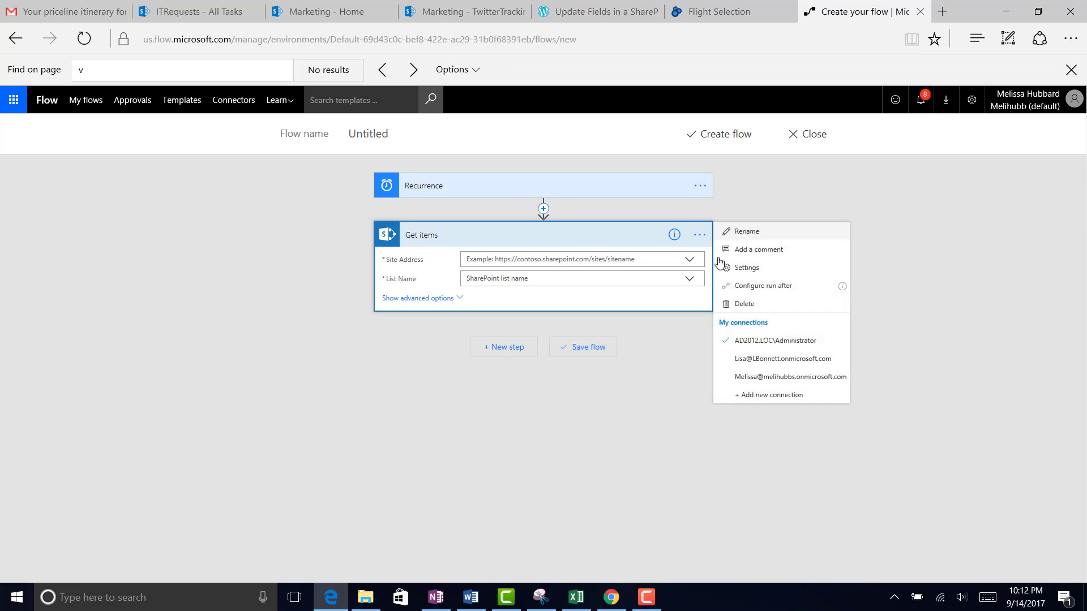
left_click(780, 377)
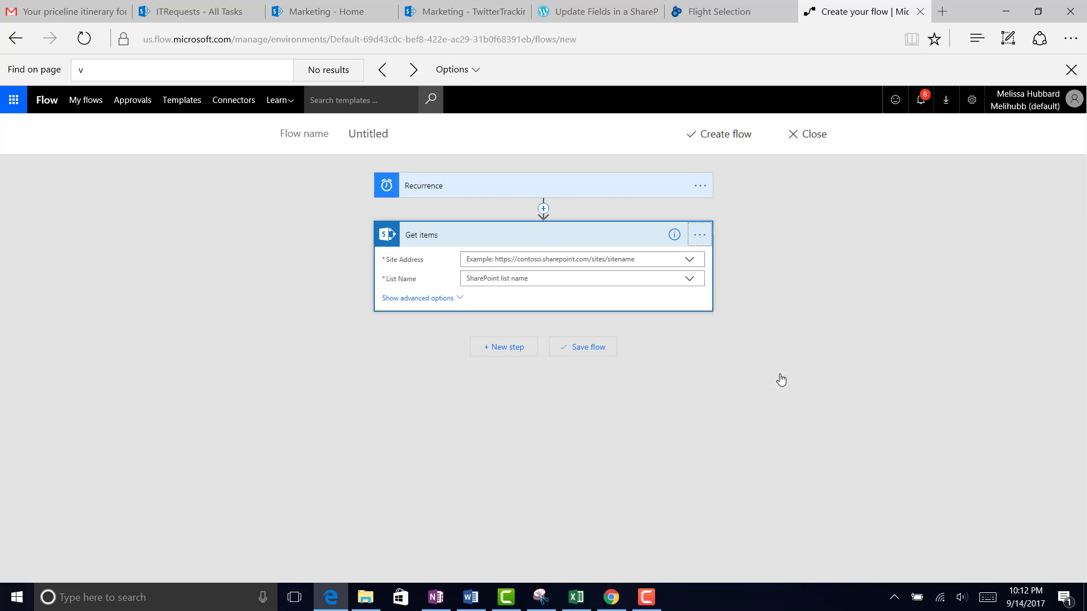
left_click(601, 259)
type("https://melihubbs.sharepoint.com/ITTeam")
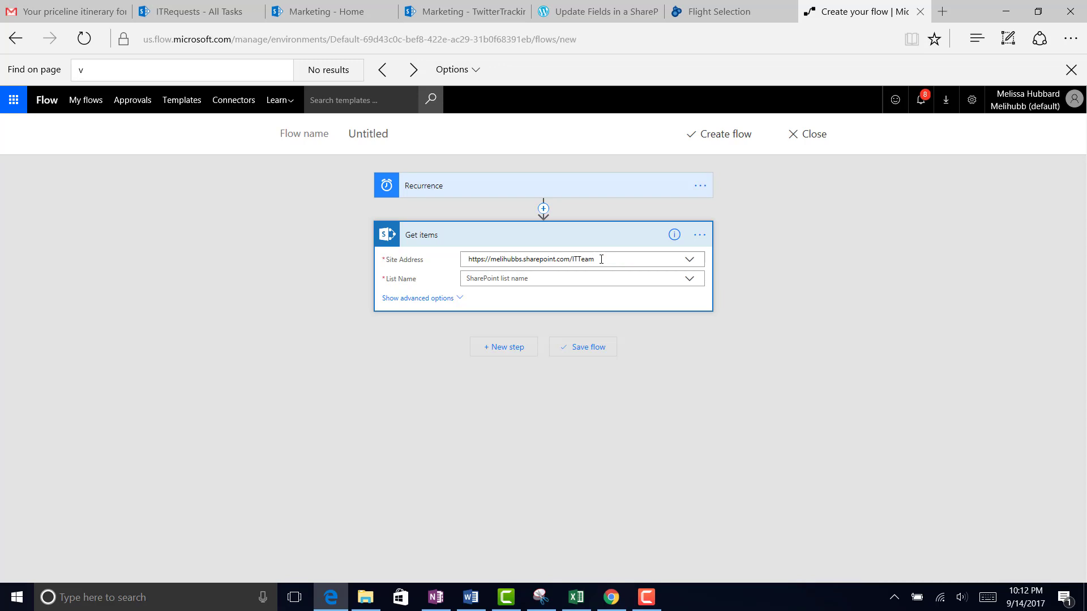
left_click(600, 278)
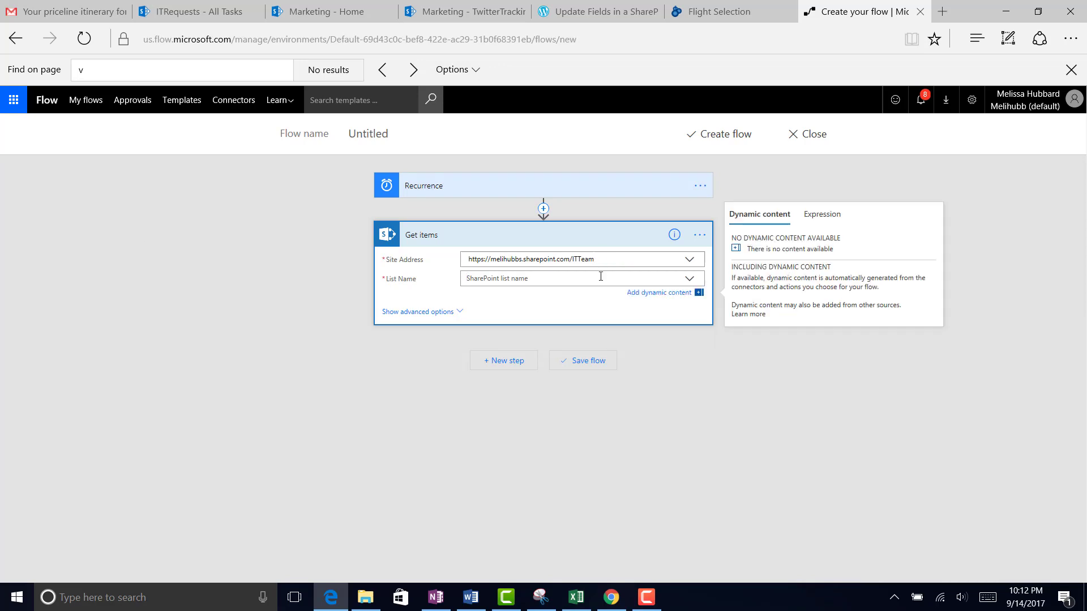
type("ITReq")
type("uet")
type("sts")
Add an Apply to each loop after Get items and use the Get items value list as its input.
left_click(507, 365)
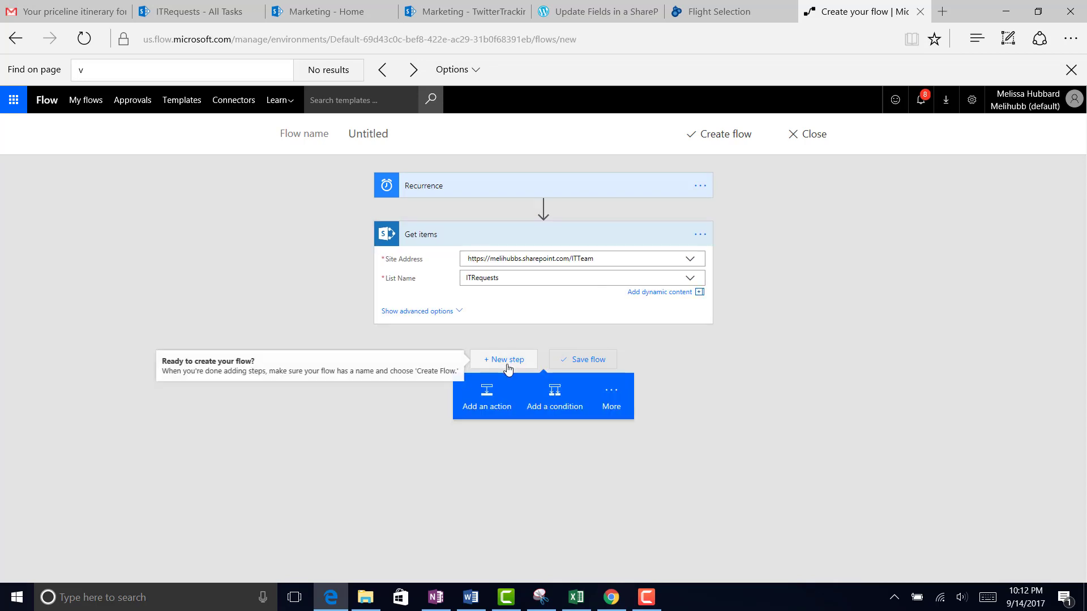
left_click(612, 403)
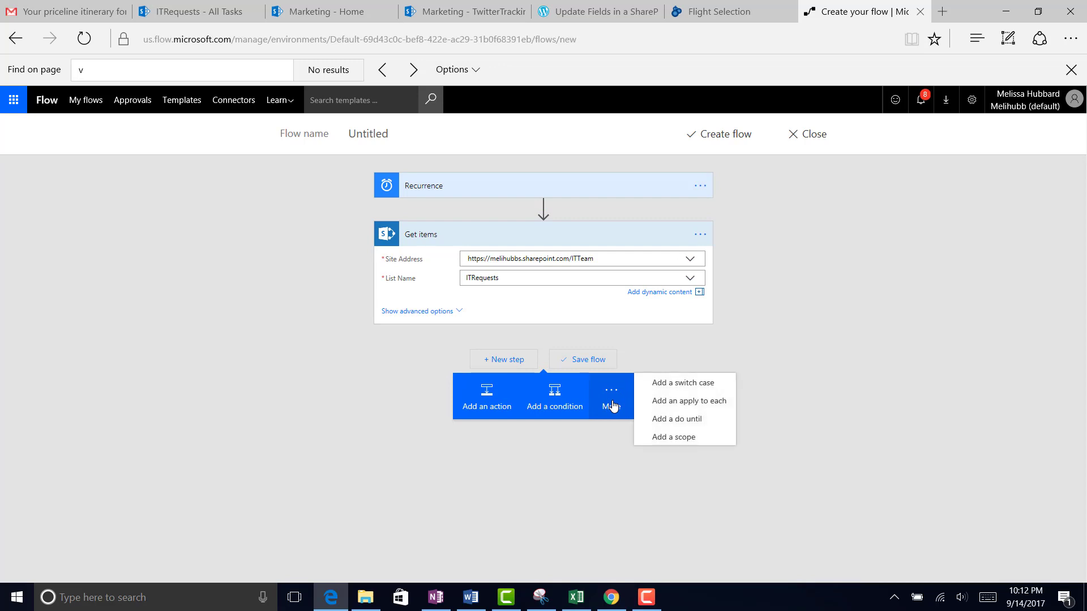
left_click(691, 405)
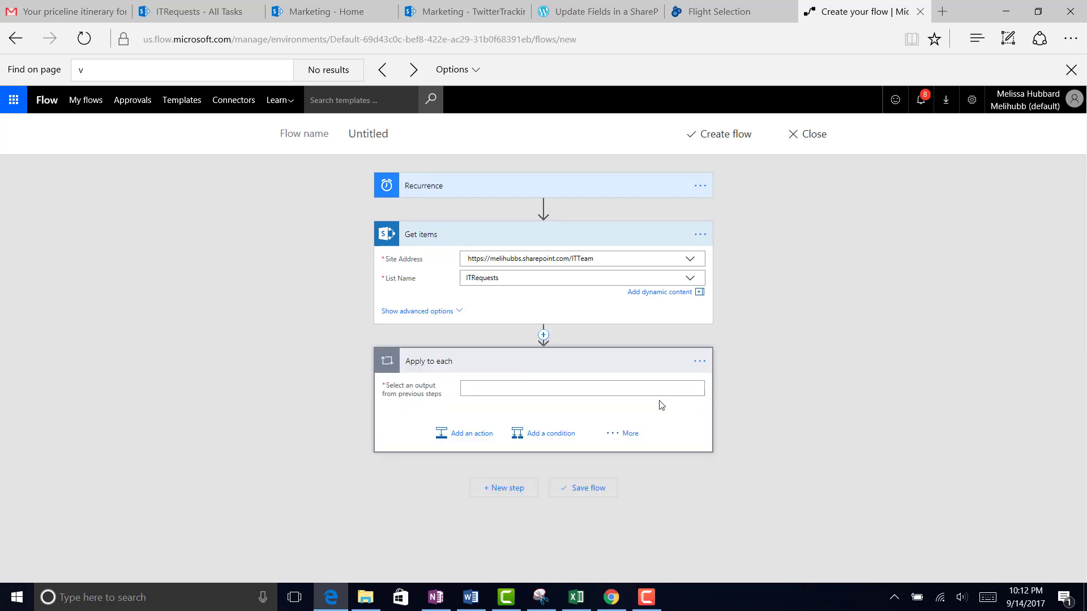
left_click(560, 388)
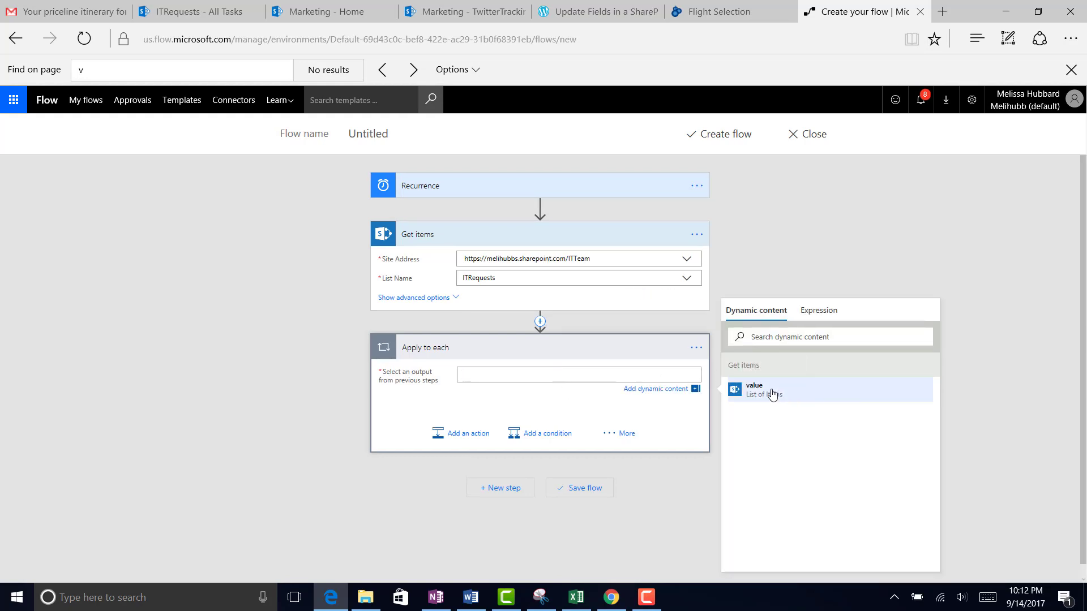
left_click(773, 393)
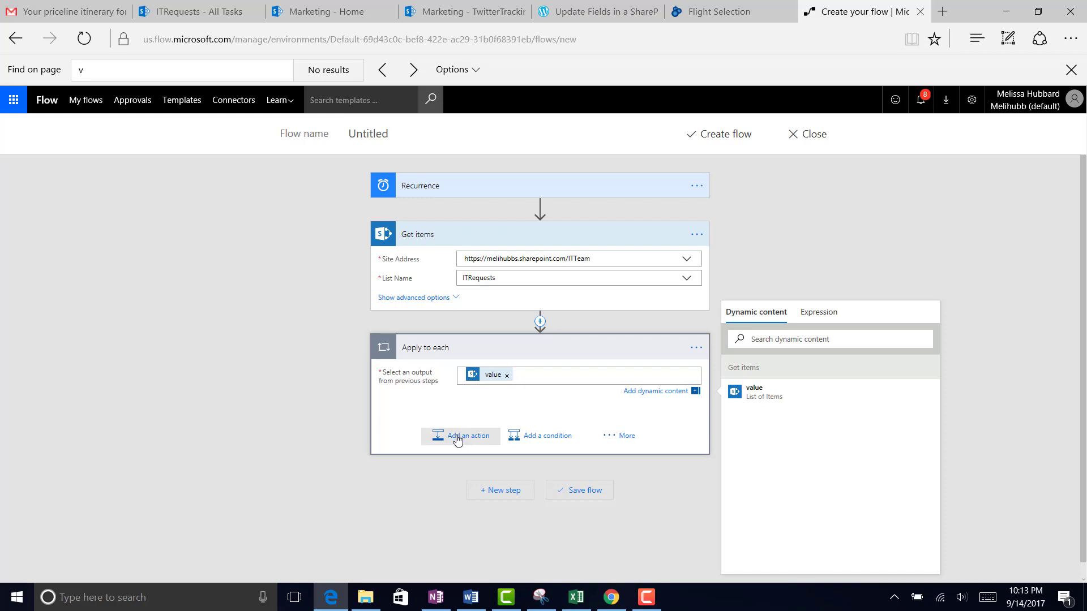
Add a condition inside the Apply to each loop with the expression utcNow() as its first value.
left_click(537, 435)
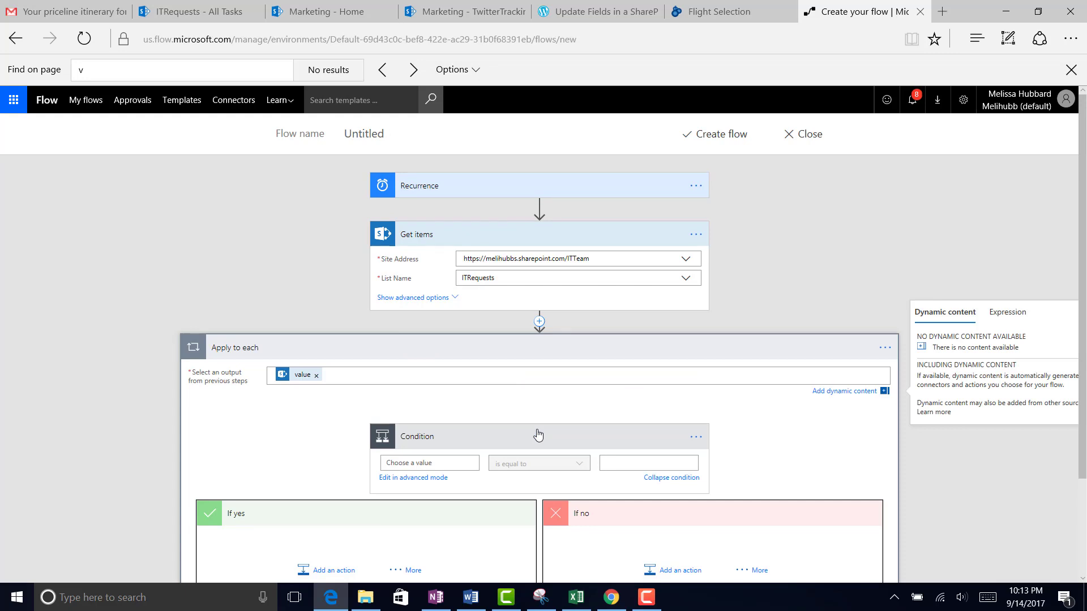
left_click(443, 464)
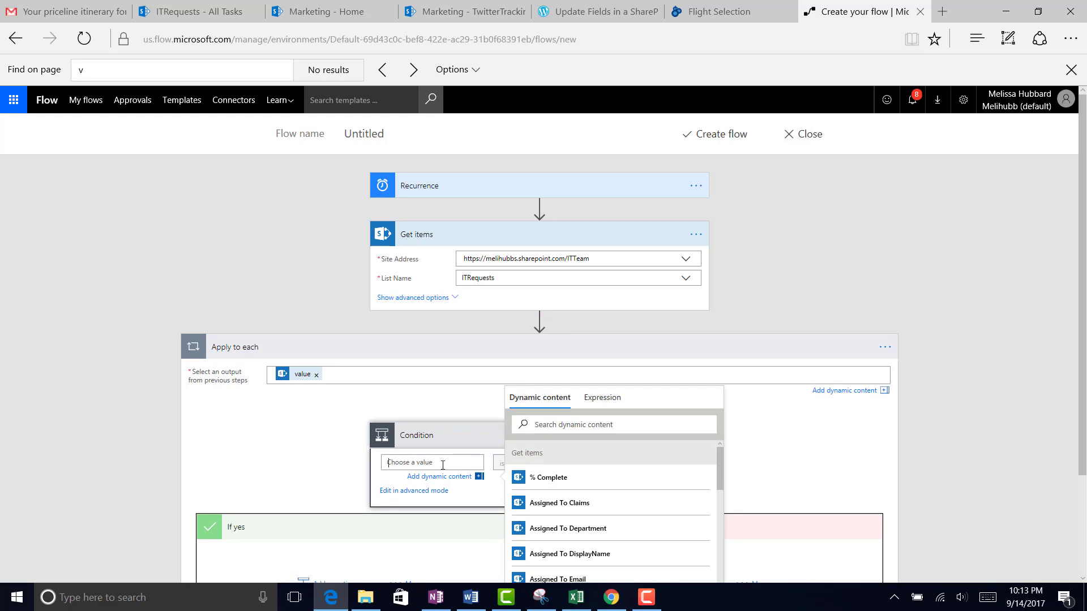
left_click(610, 400)
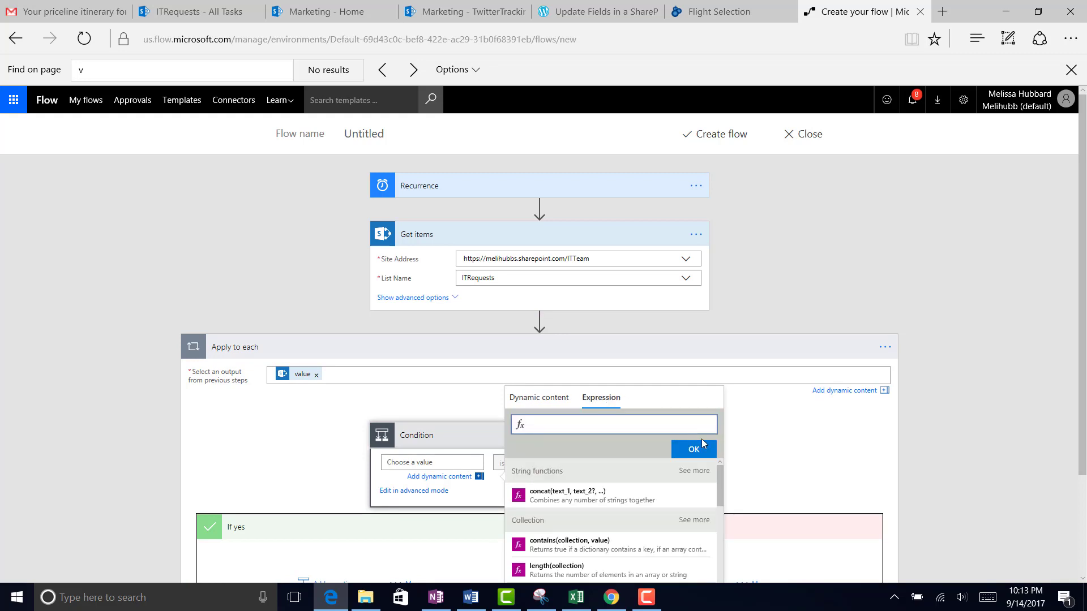
left_click_drag(721, 477, 723, 583)
left_click(651, 543)
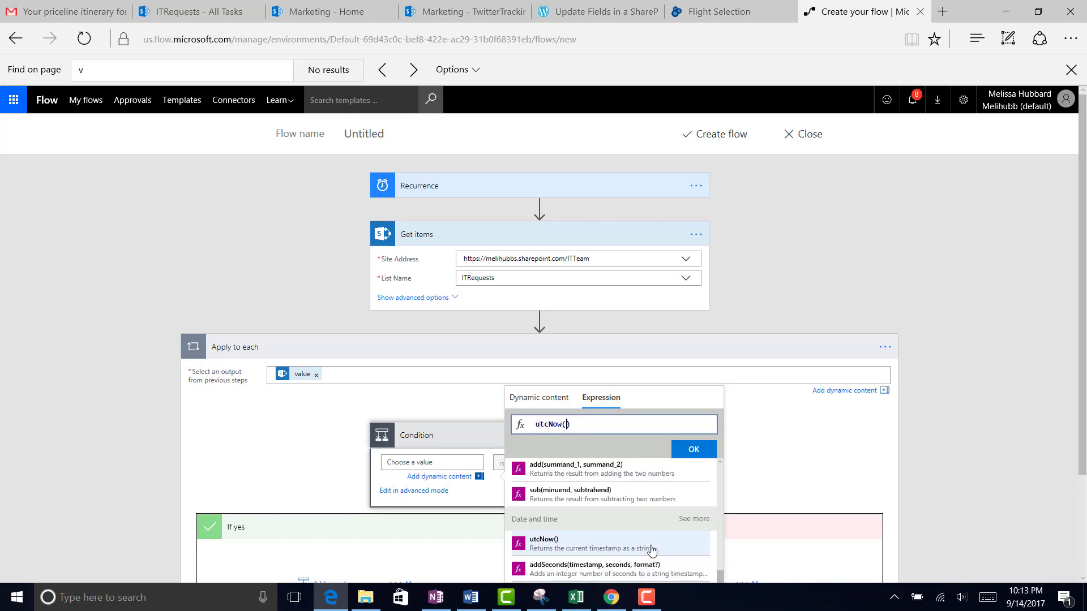
left_click(692, 451)
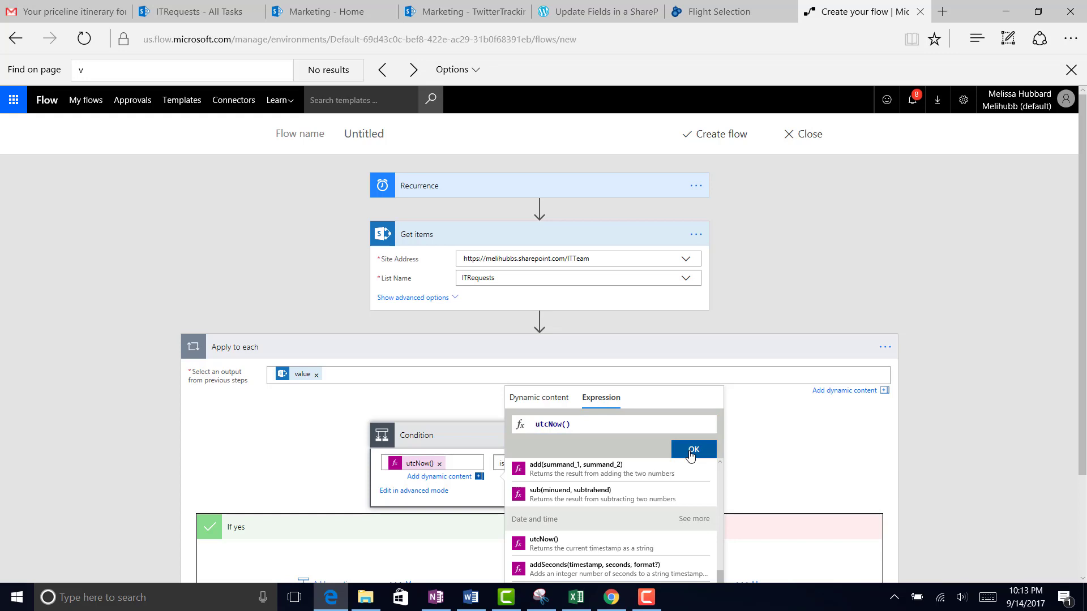
left_click(483, 484)
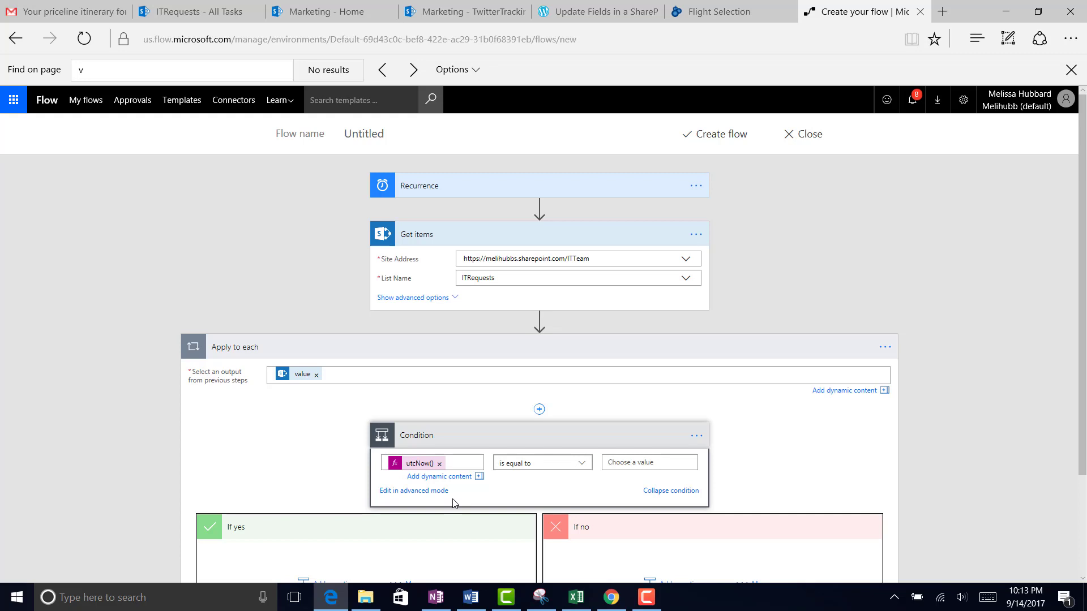
Complete the condition with the operator "is greater than or equal to" and the Due Date field as its comparison value.
left_click(551, 465)
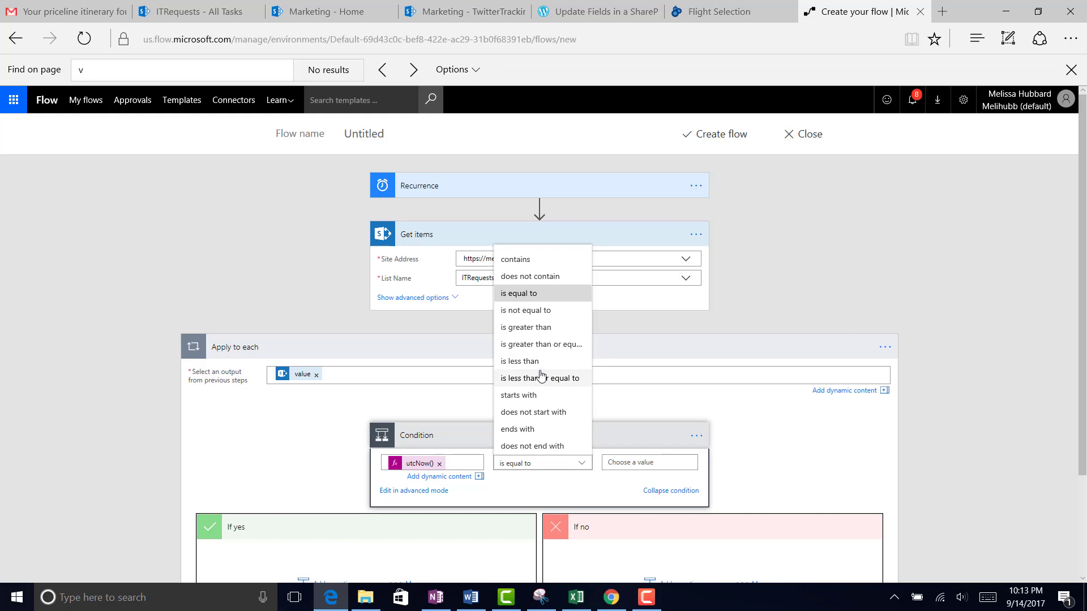
left_click(544, 345)
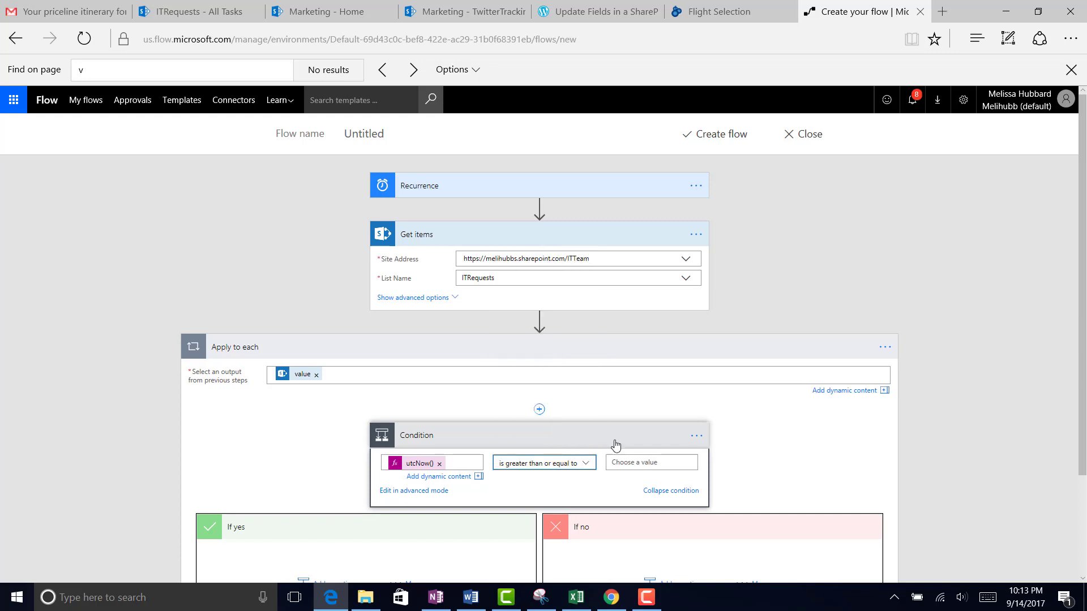
left_click(643, 463)
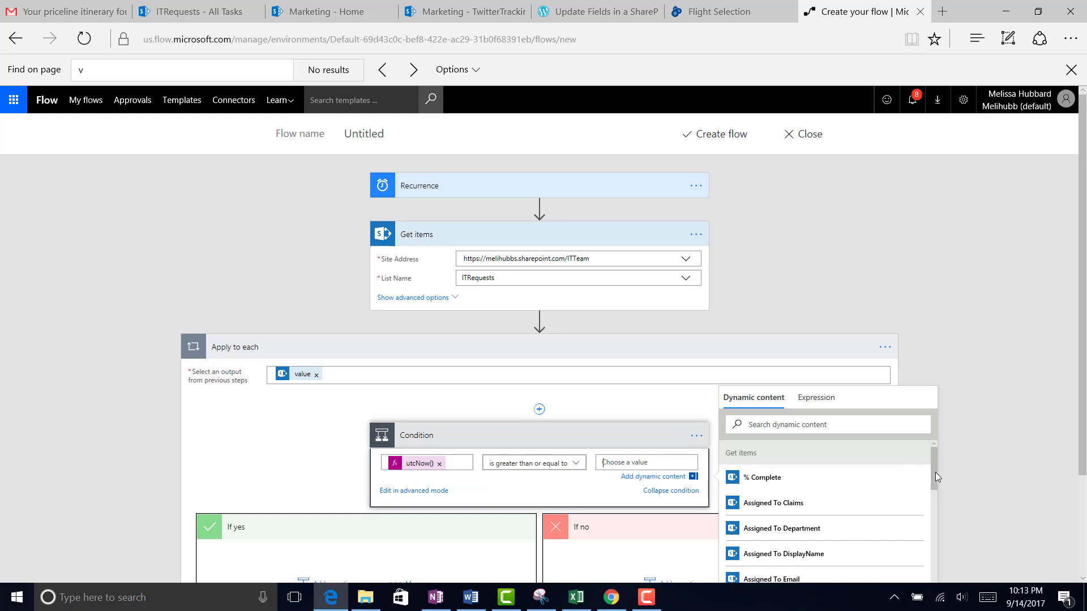
left_click_drag(935, 472, 928, 561)
left_click(801, 525)
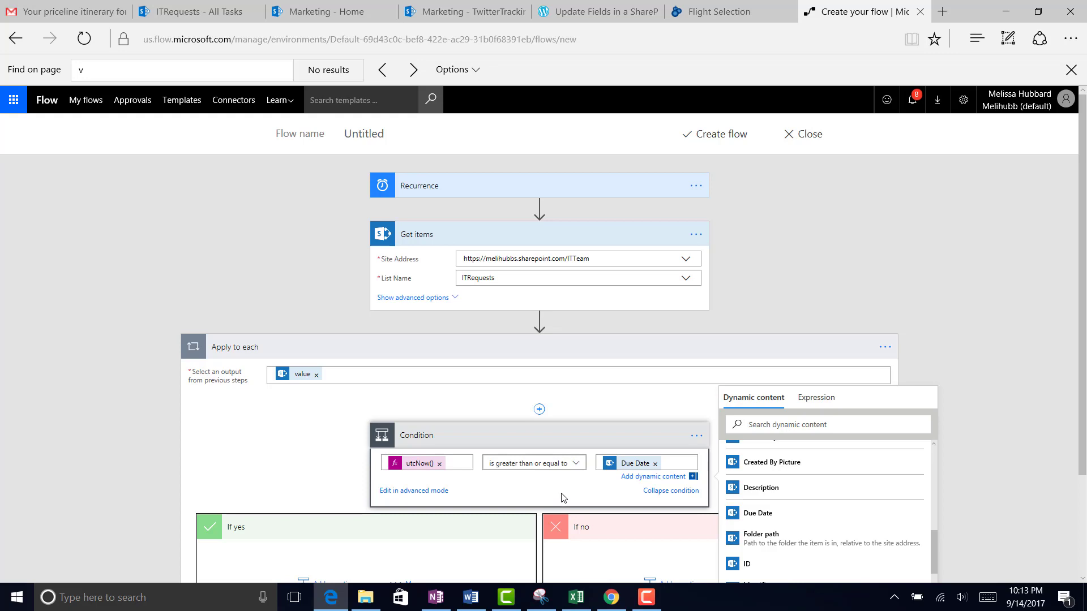
left_click(589, 437)
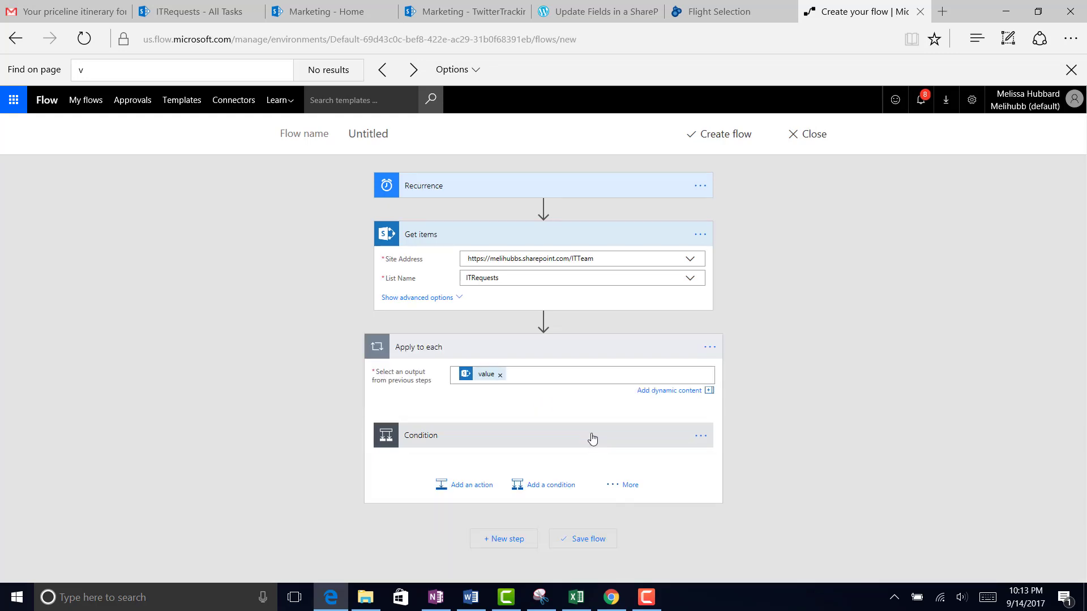
left_click(588, 441)
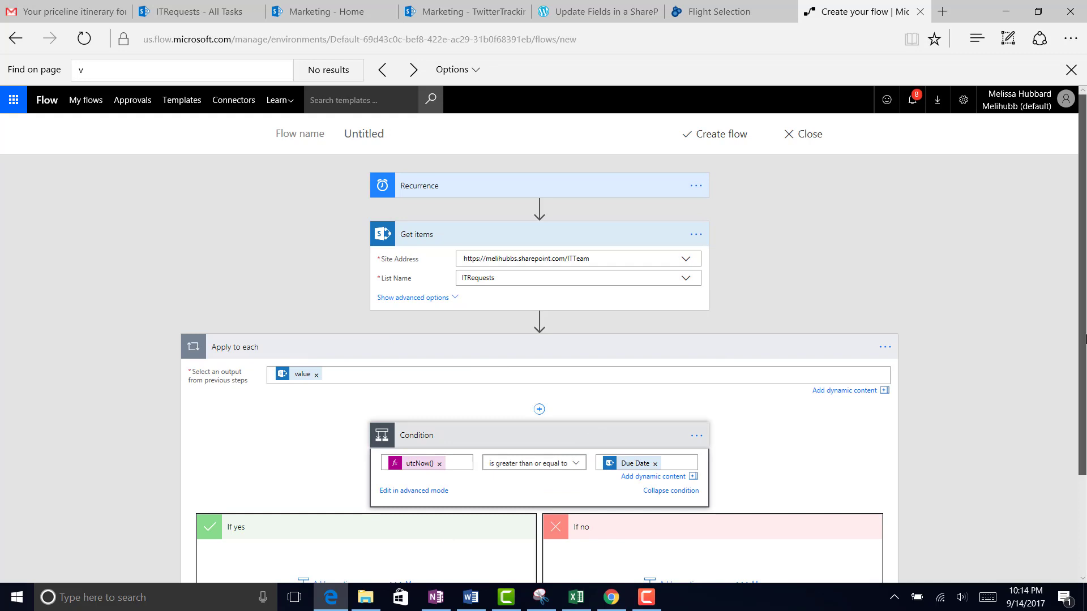
Add a SharePoint Update item action to the condition's If yes branch.
scroll(450, 537, "down", 2)
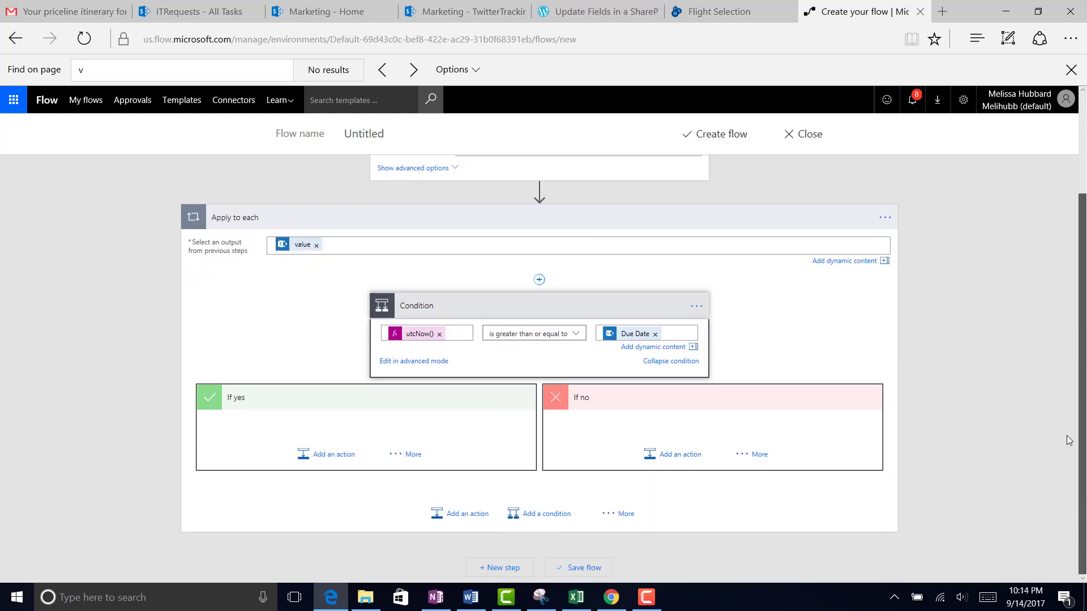
left_click(327, 461)
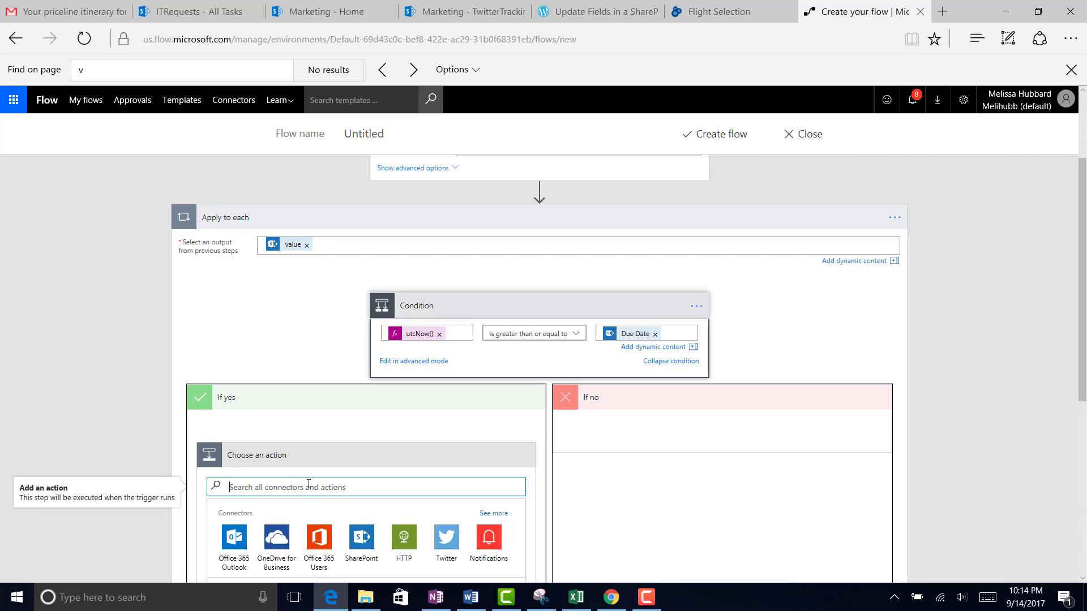
type("Update ite")
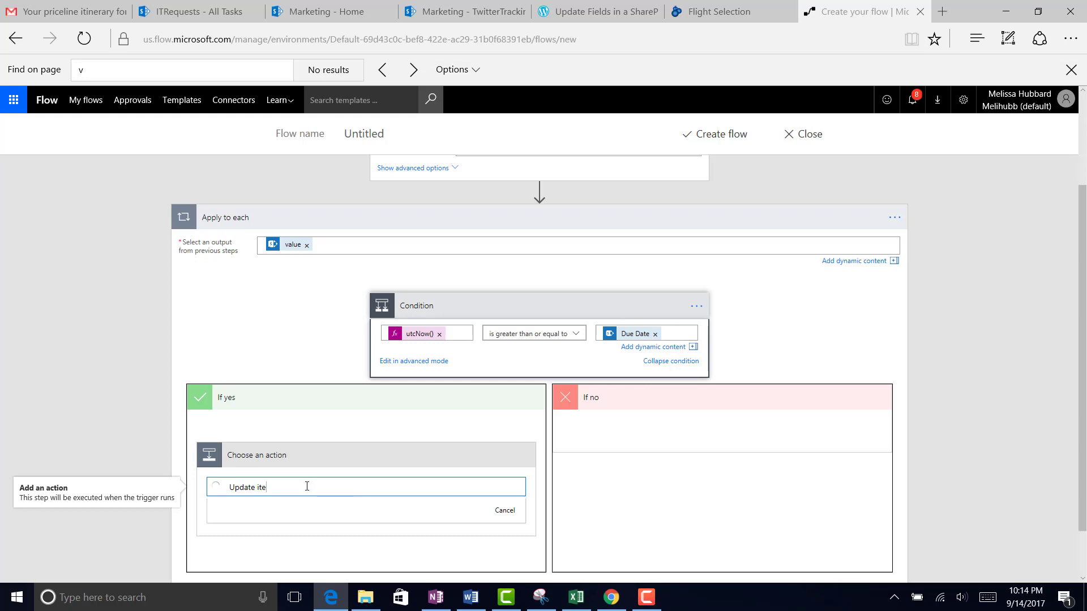
type("m")
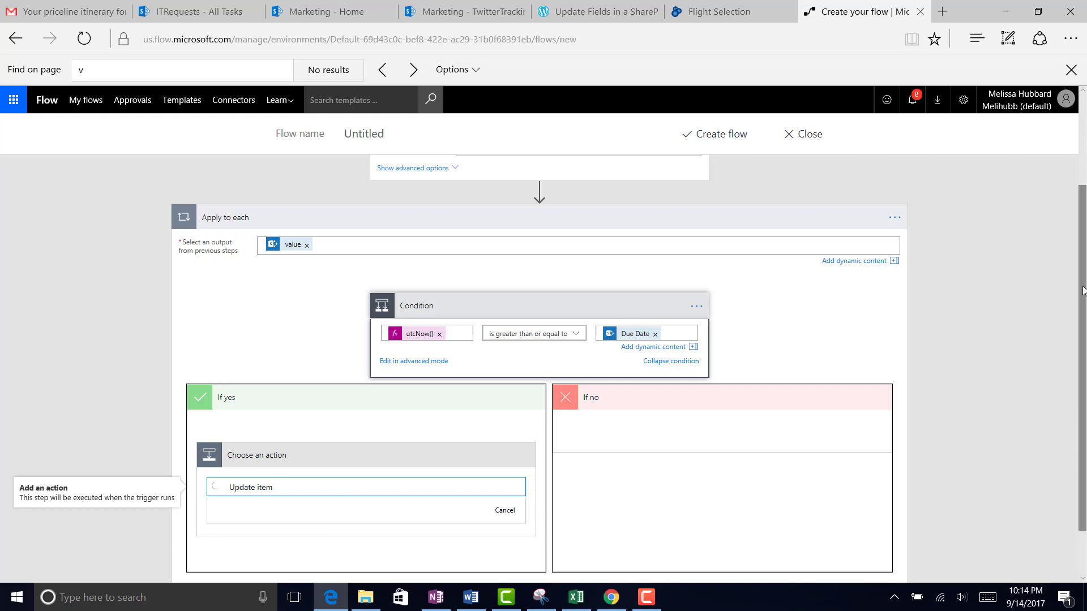
left_click_drag(1083, 287, 1083, 481)
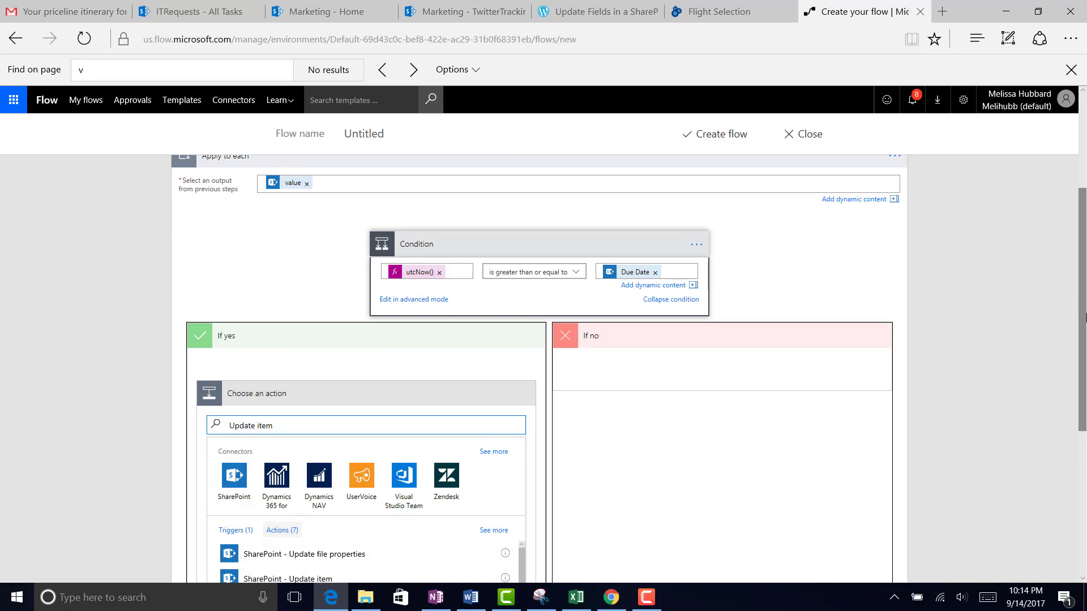
left_click_drag(1084, 318, 1084, 424)
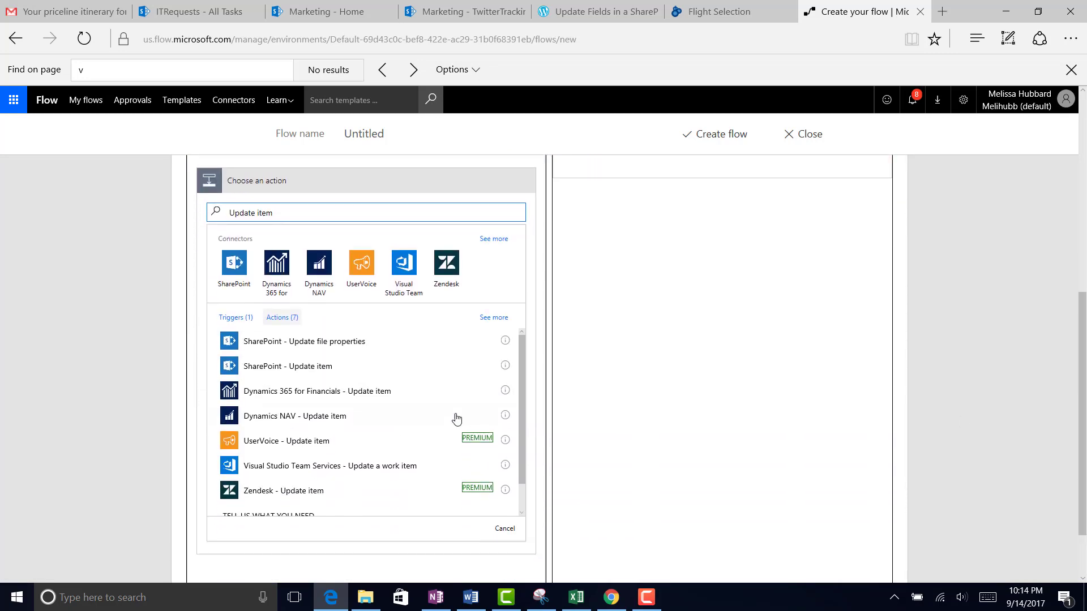
left_click(355, 367)
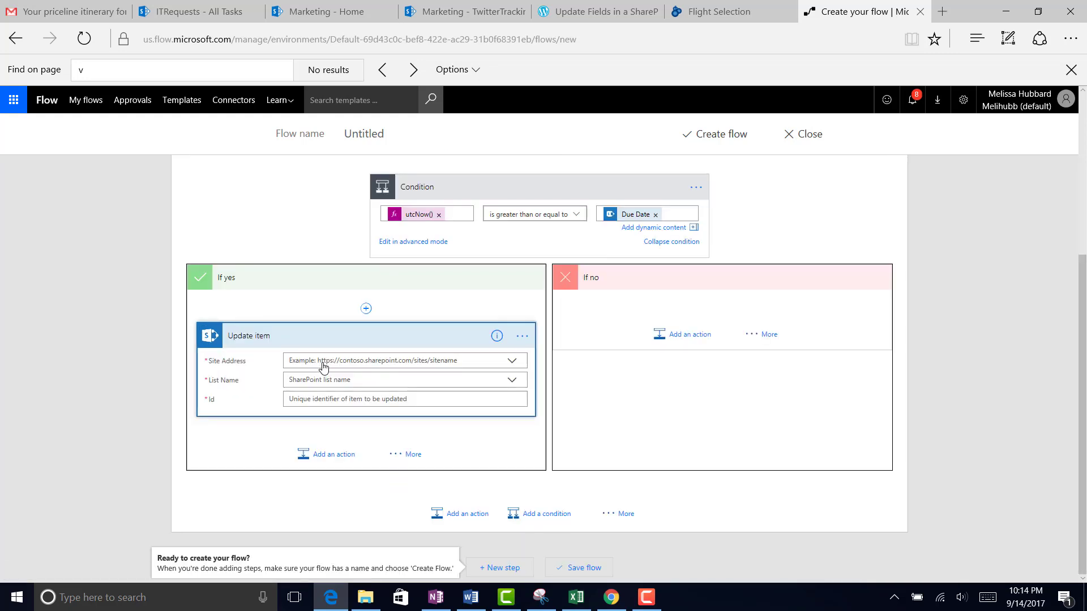
left_click(522, 337)
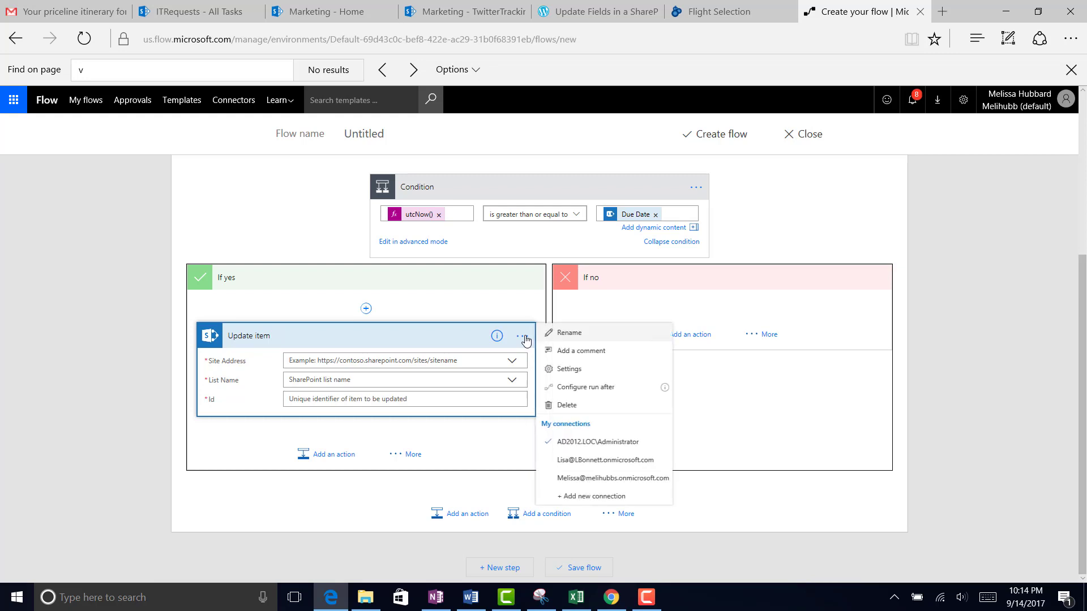
left_click(636, 480)
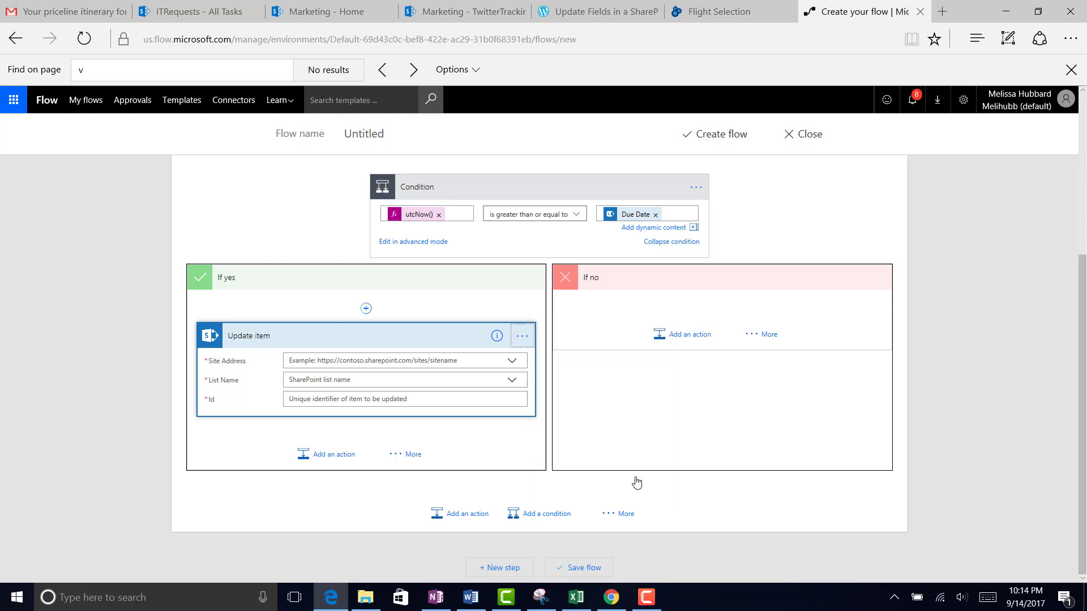
left_click(386, 365)
type("https://melihubbs.sharepoint.com/ITTeam")
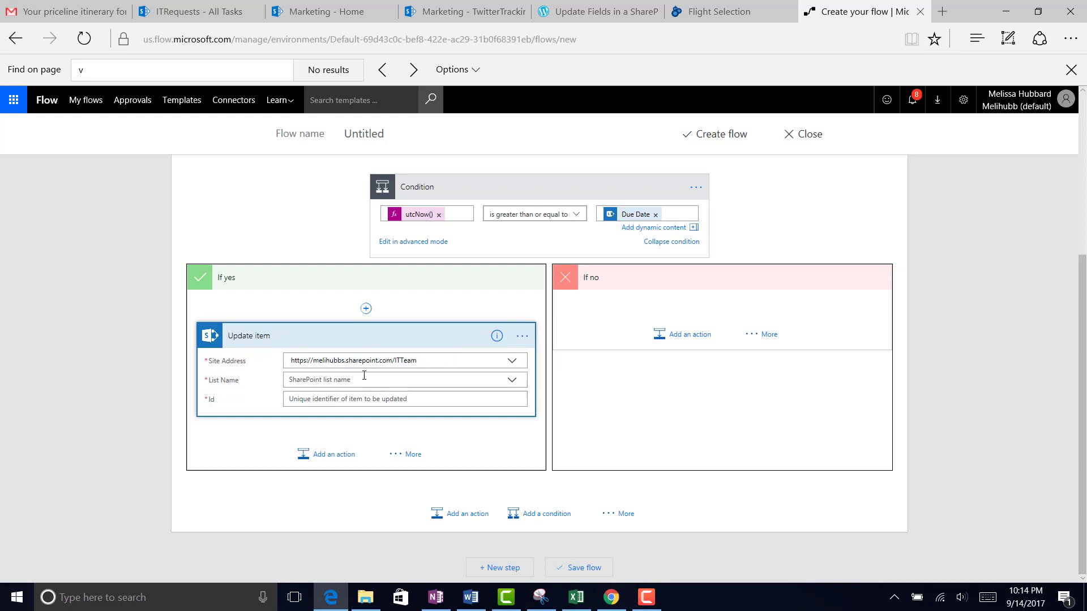
Set the Update item action's list name to ITRequests.
left_click(364, 380)
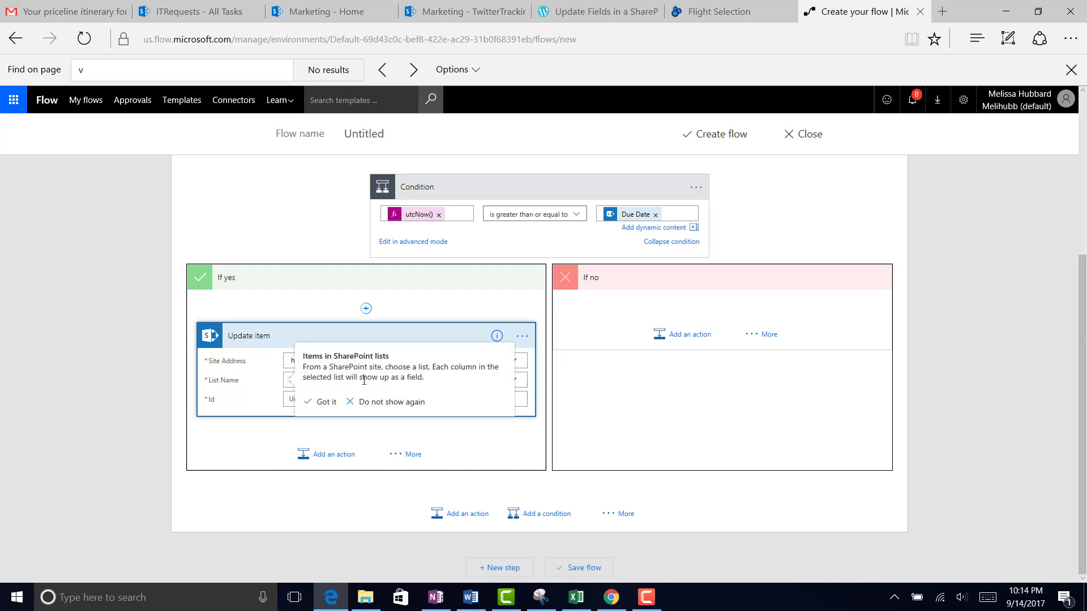
left_click(333, 403)
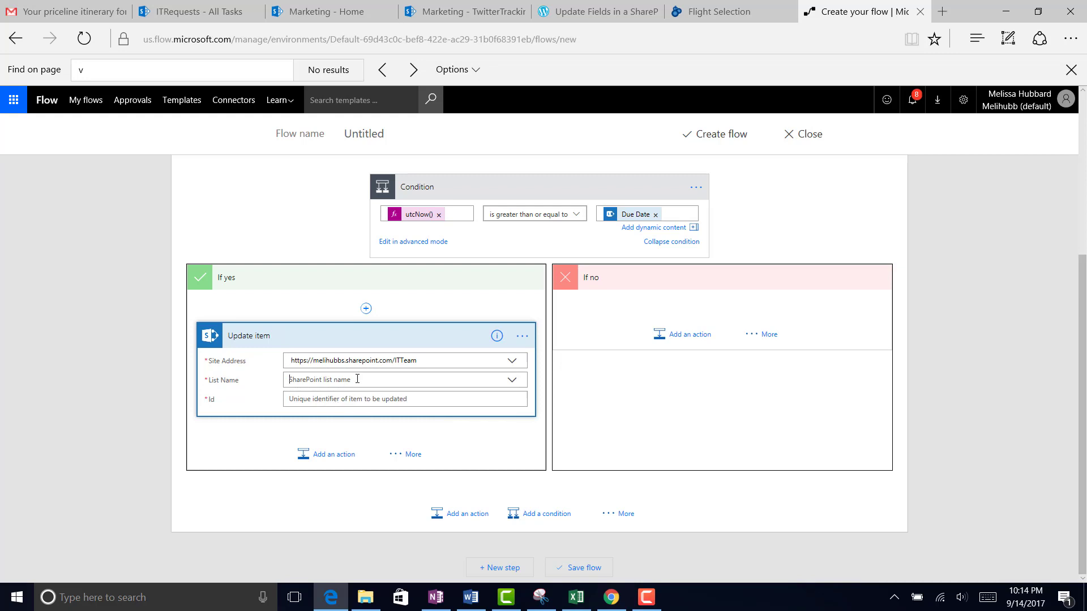
left_click(357, 380)
type("IT")
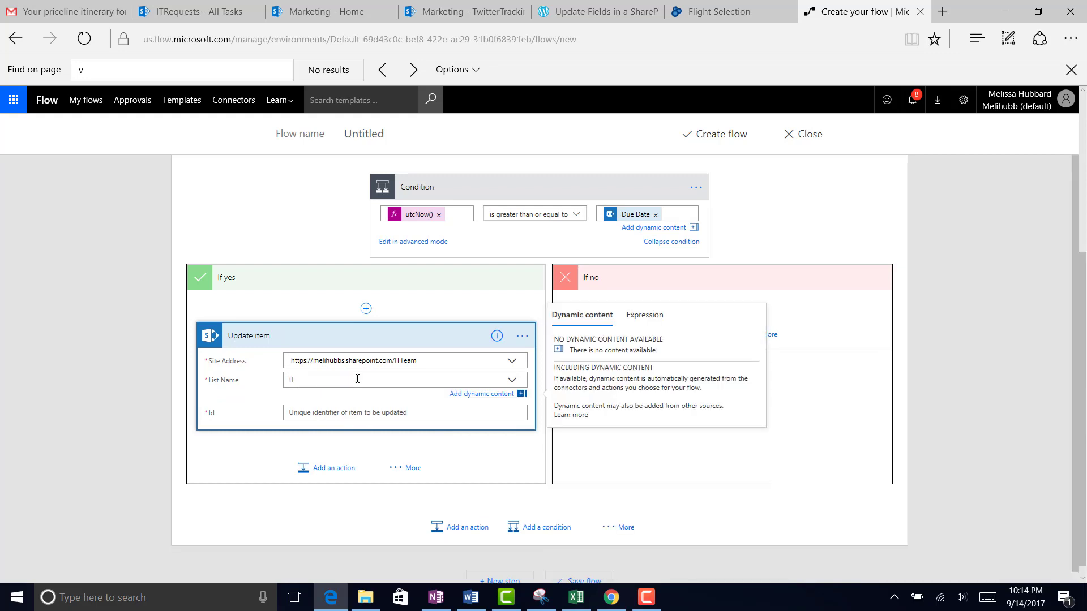
type("Requests")
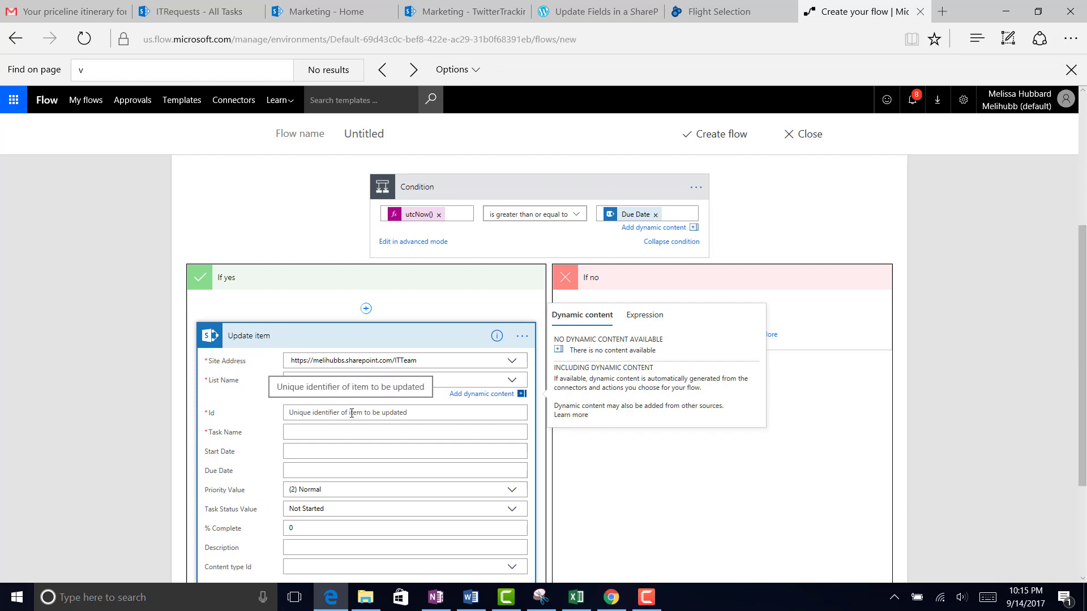
Fill the Update item action's Id with the ID field and its Task Name with the Task Name field from Get items.
left_click(352, 413)
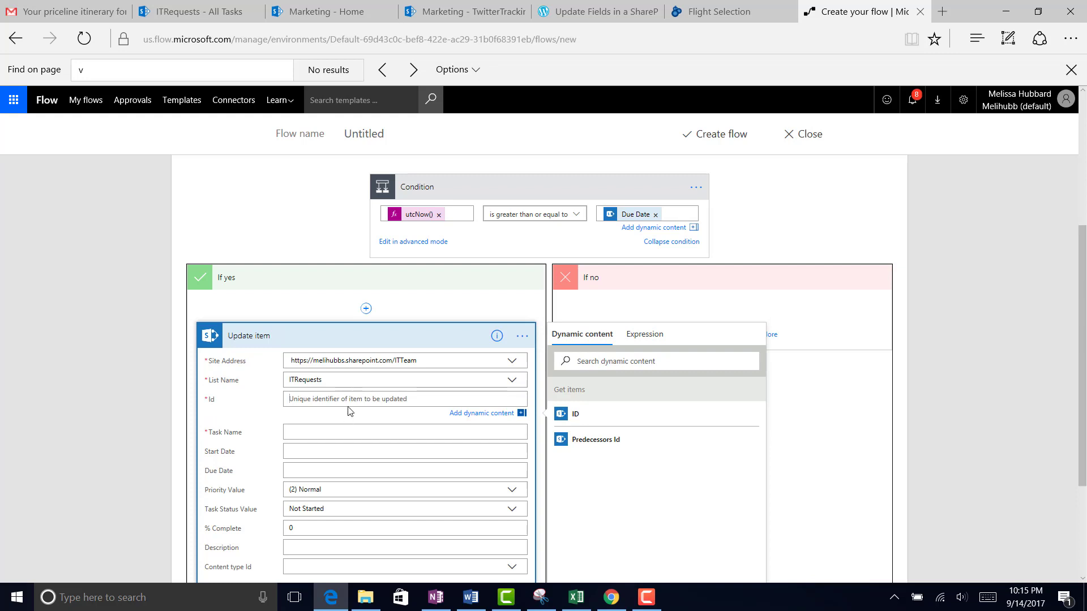
left_click(588, 417)
left_click(321, 437)
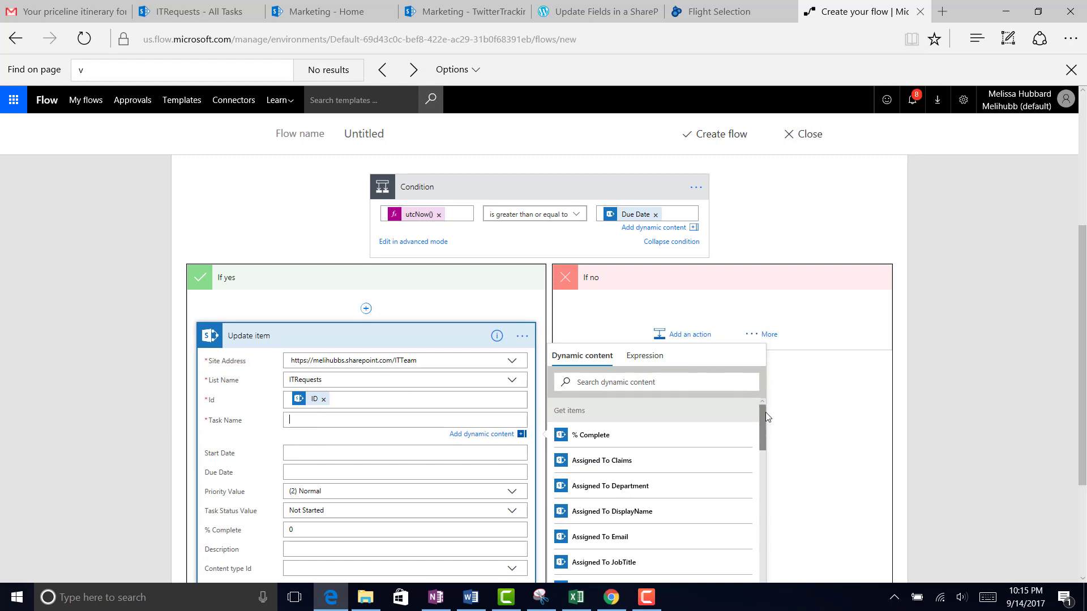
left_click_drag(763, 414, 741, 587)
left_click(647, 579)
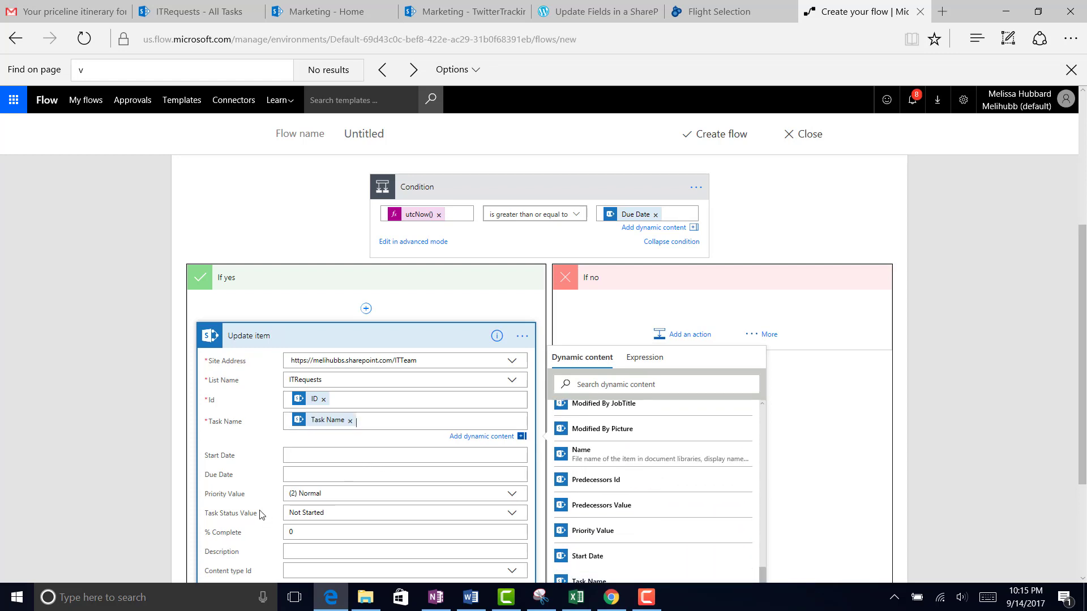
Replace the Task Status Value in the Update item action with the custom value Overdue.
left_click_drag(1084, 337, 1082, 424)
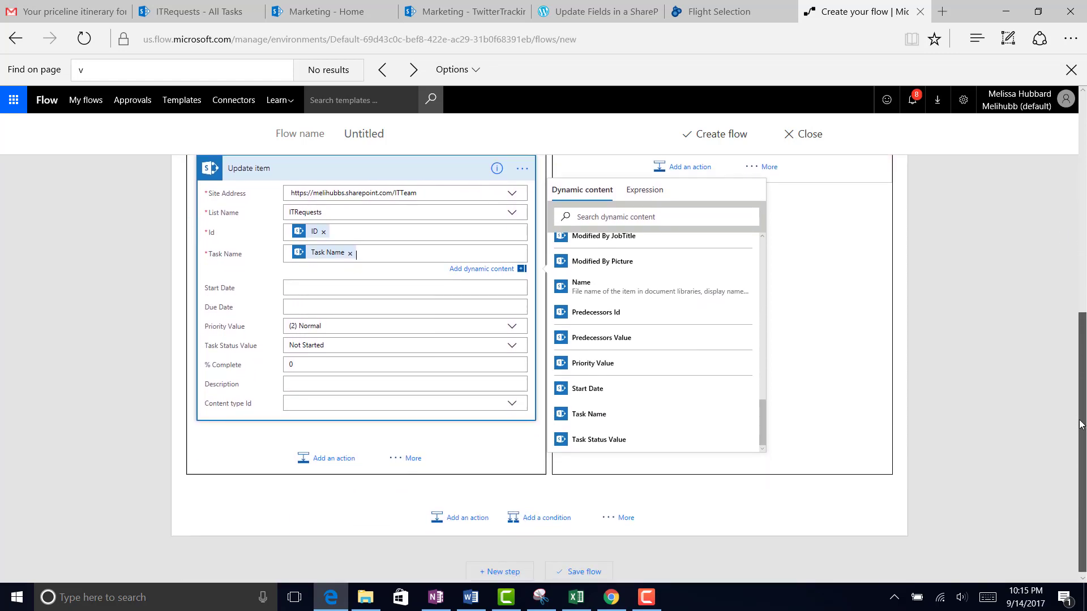
left_click(407, 346)
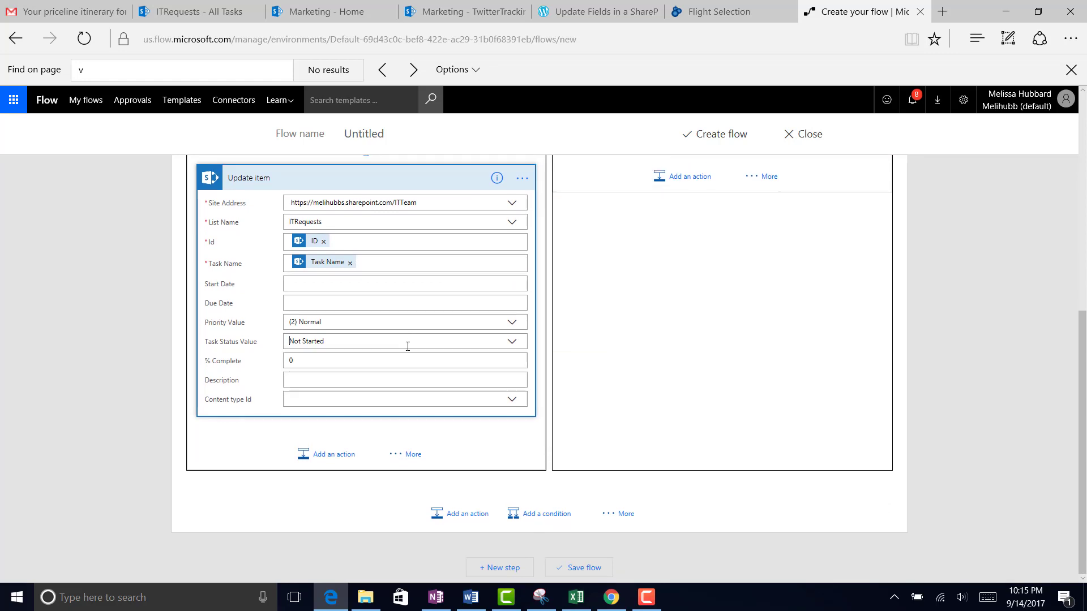
left_click(408, 346)
key("BackSpace")
key("BackSpace")
key("BackSpace")
key("BackSpace")
key("BackSpace")
key("BackSpace")
key("BackSpace")
key("BackSpace")
key("BackSpace")
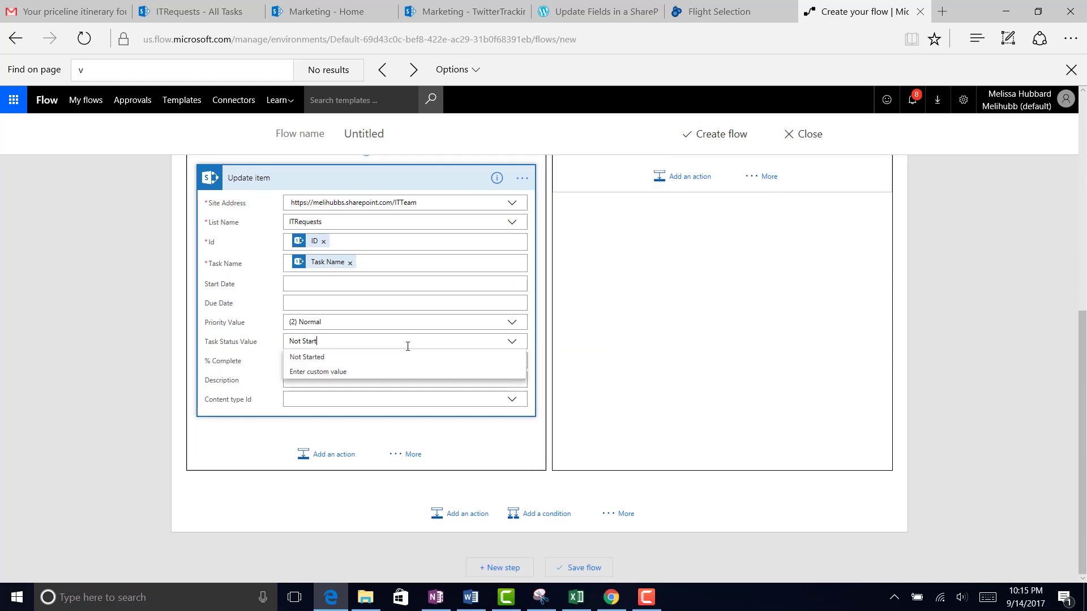
key("BackSpace")
key("BackSpace")
type("Over")
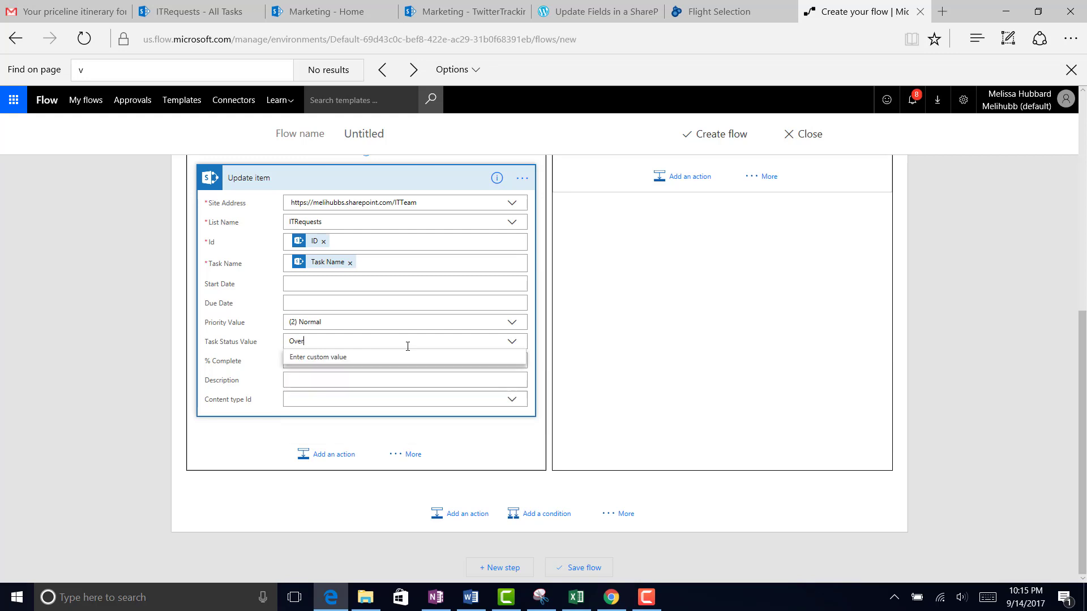
type("due")
left_click(695, 528)
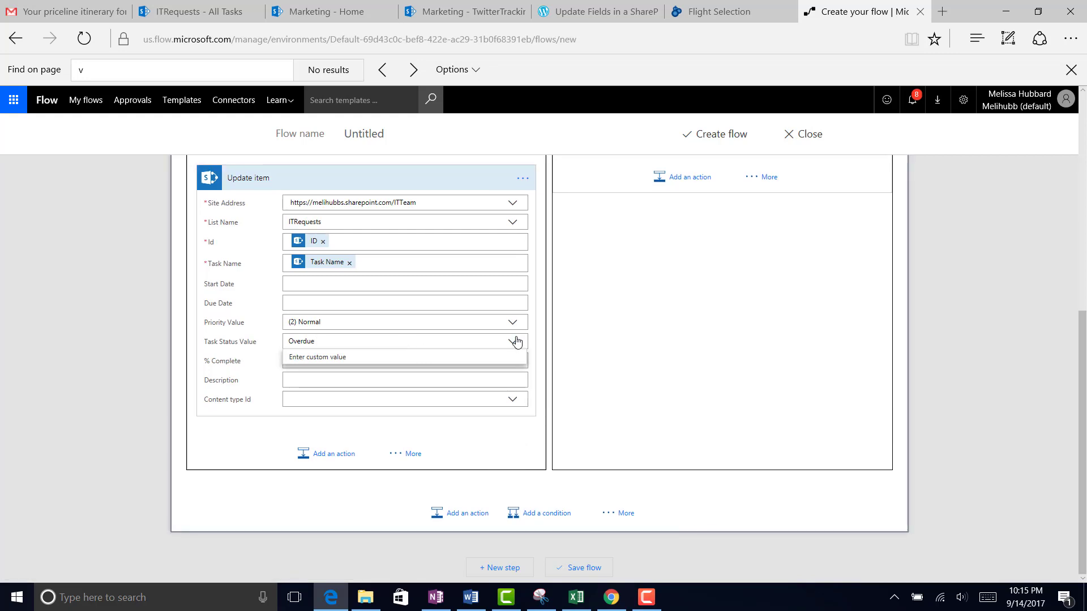
left_click(516, 340)
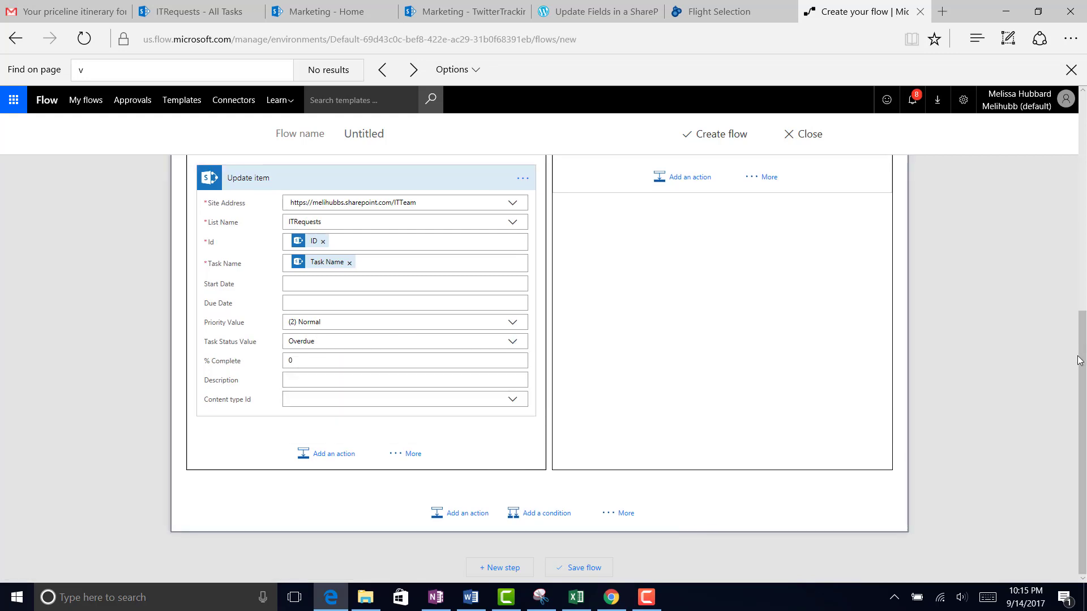
Name the flow "Update Task List Items when Overdue".
left_click_drag(1081, 362, 1085, 121)
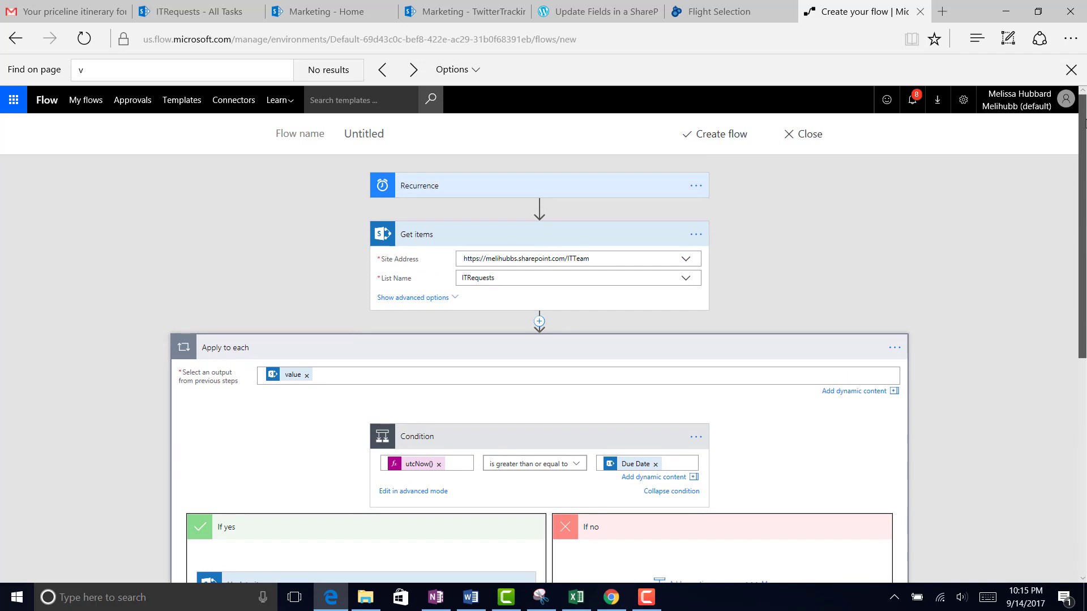
left_click(392, 135)
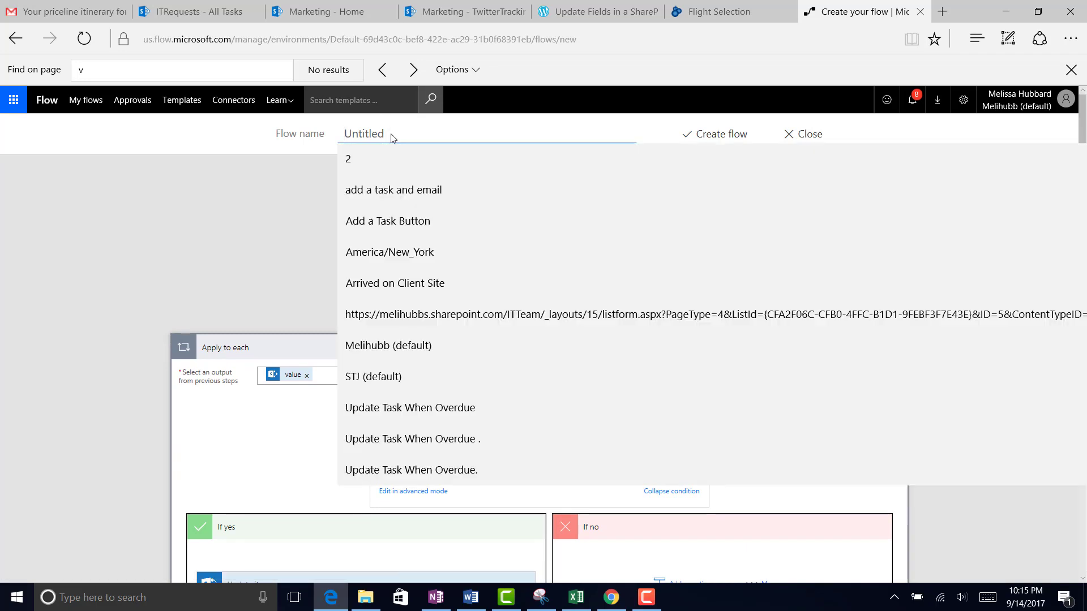
type("Update ")
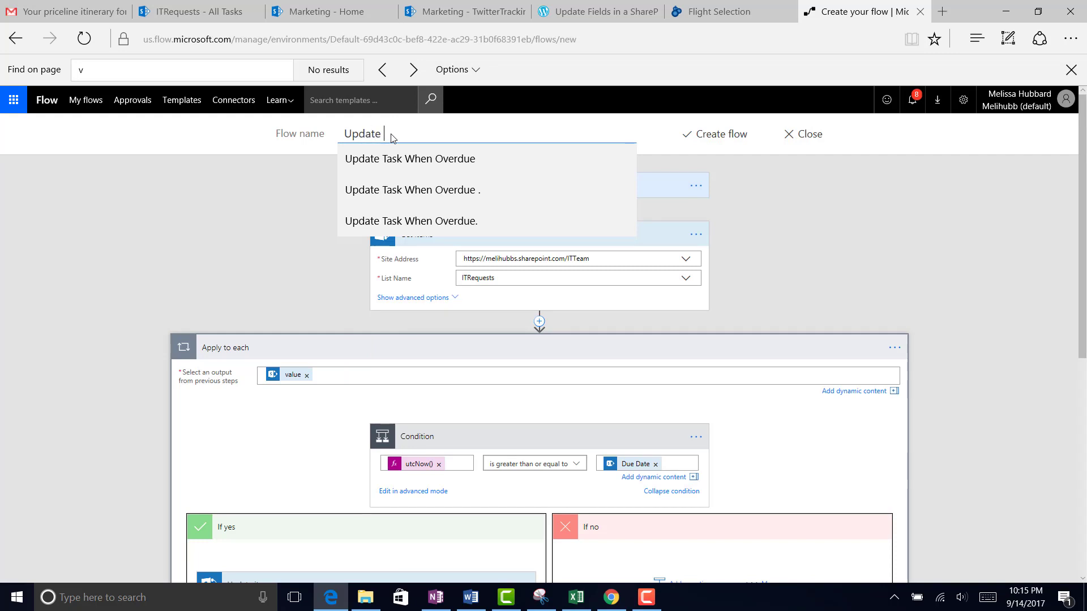
type("Task List Ite")
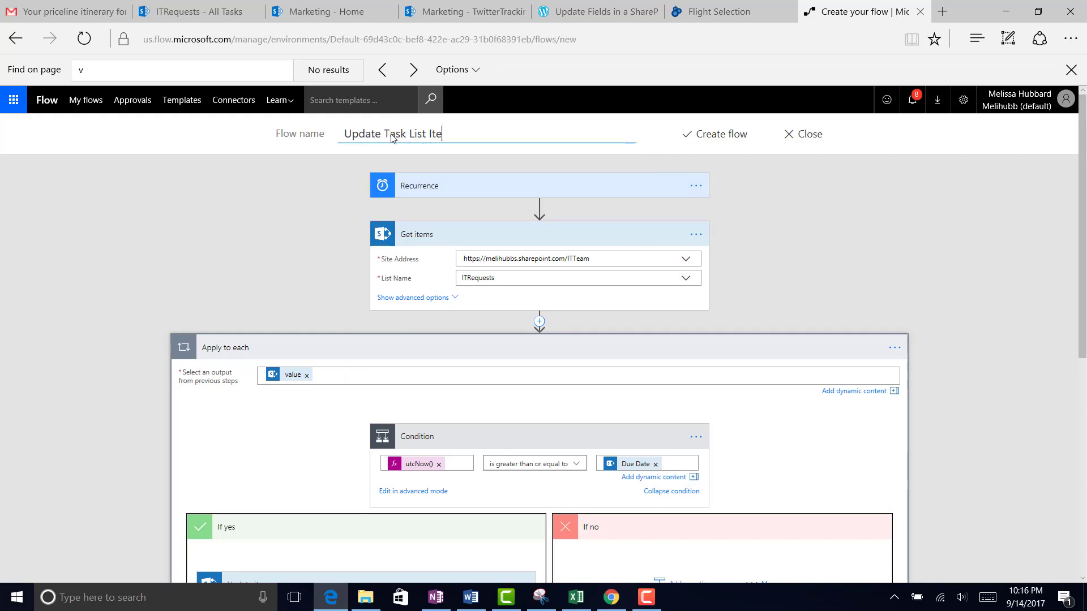
type("ms when Overdue")
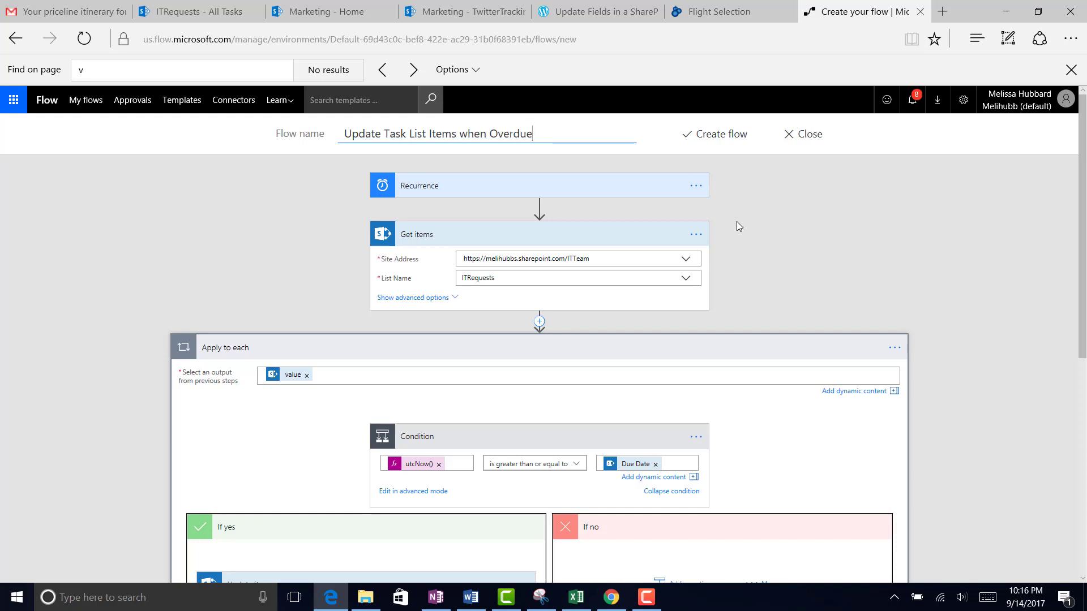
Create the flow, finish to its details page, and refresh that page to update the run history.
left_click(730, 141)
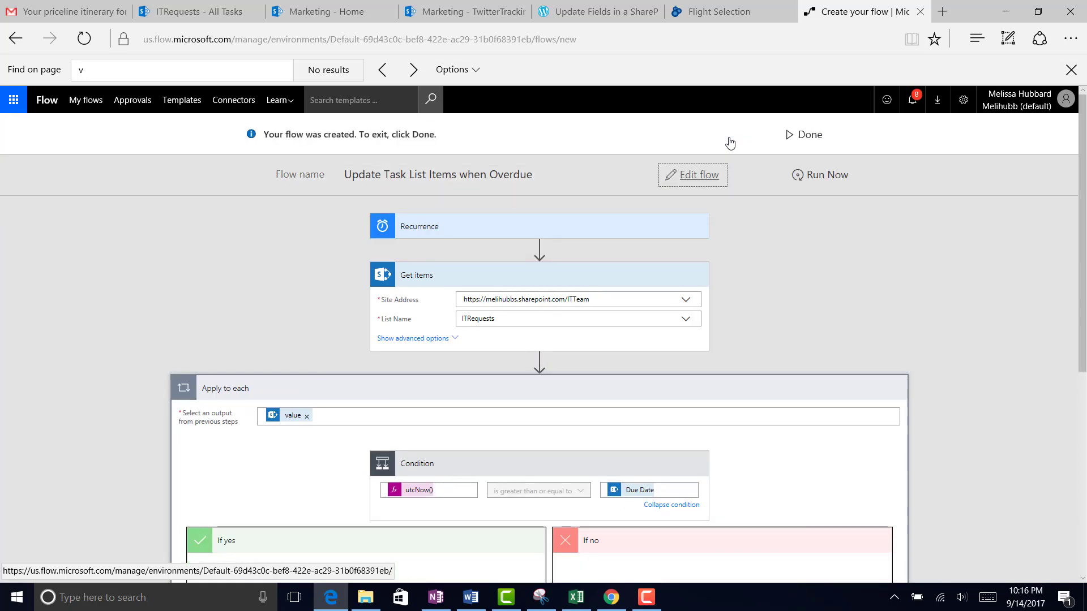
left_click(809, 135)
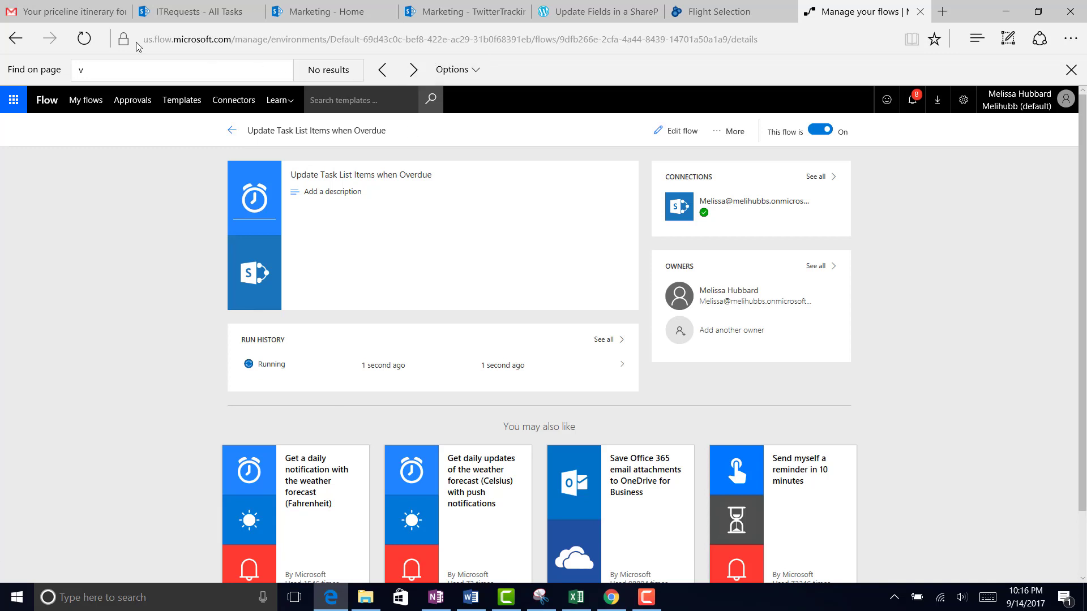
left_click(88, 42)
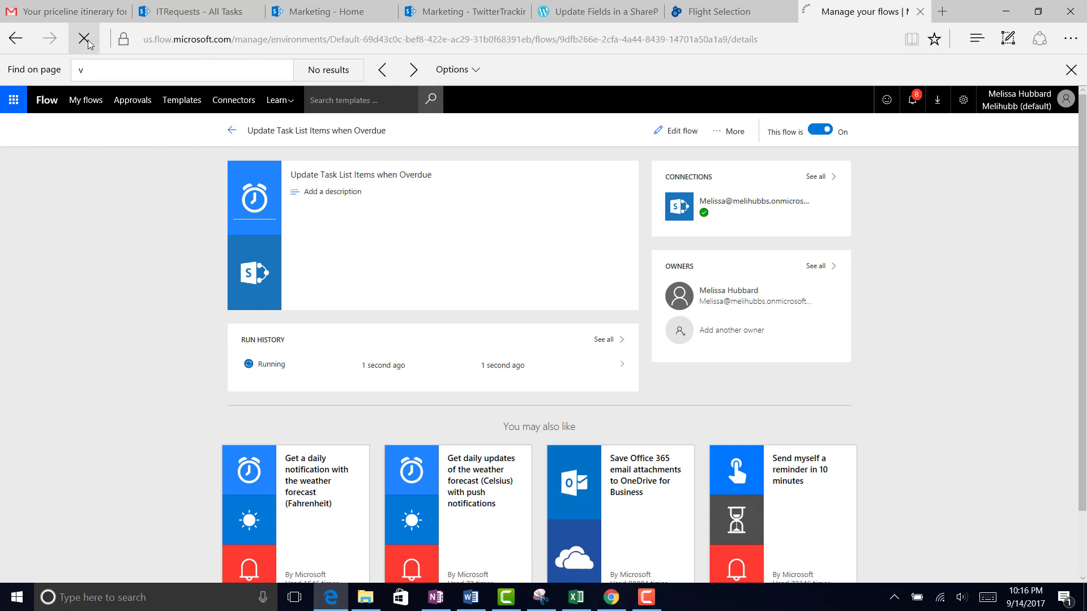